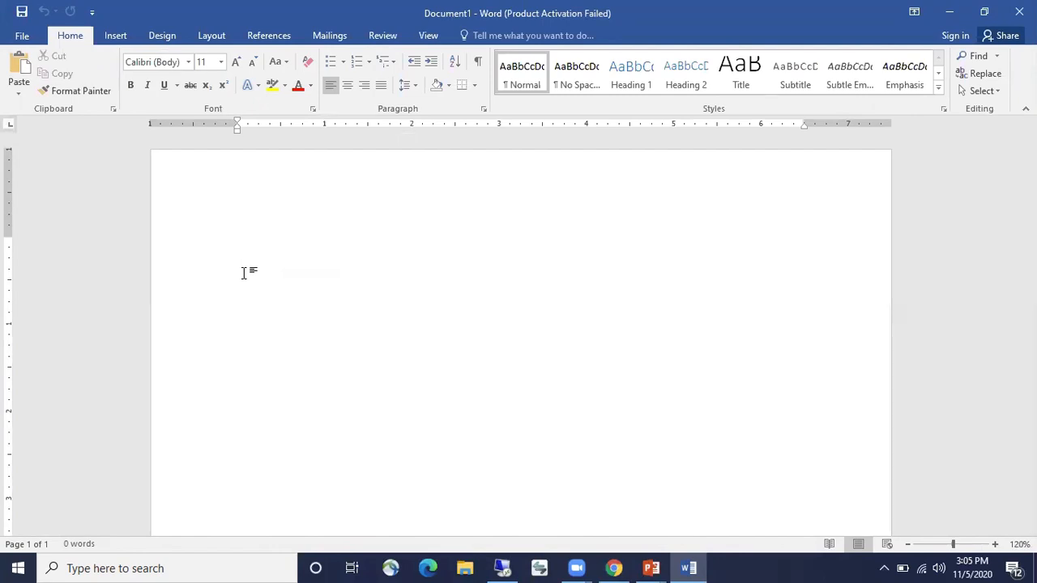
# Insert a Plain Number 3 page number (1) at the top right of the header
pyautogui.doubleClick(320, 192)
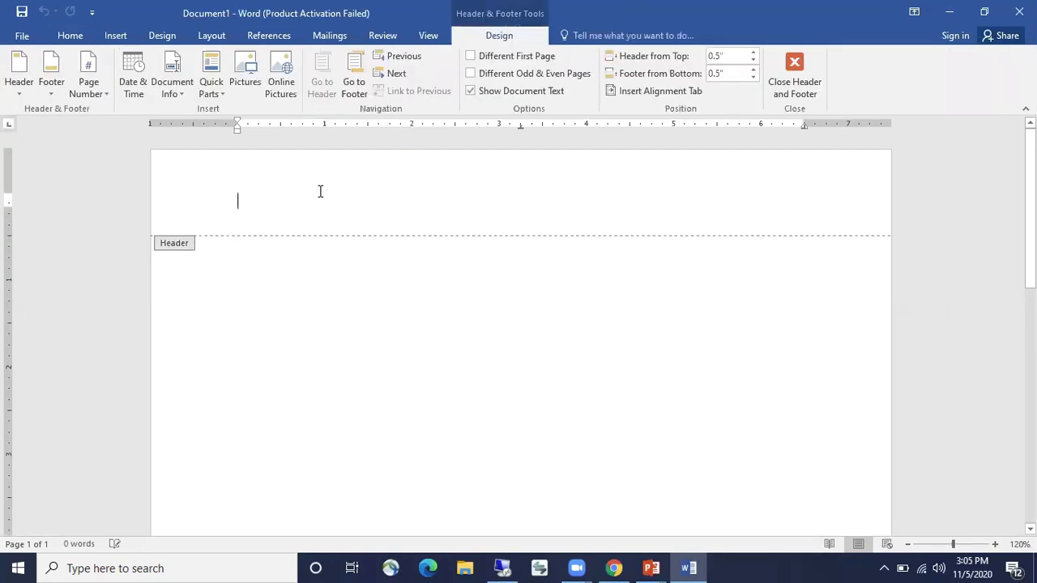
pyautogui.click(114, 32)
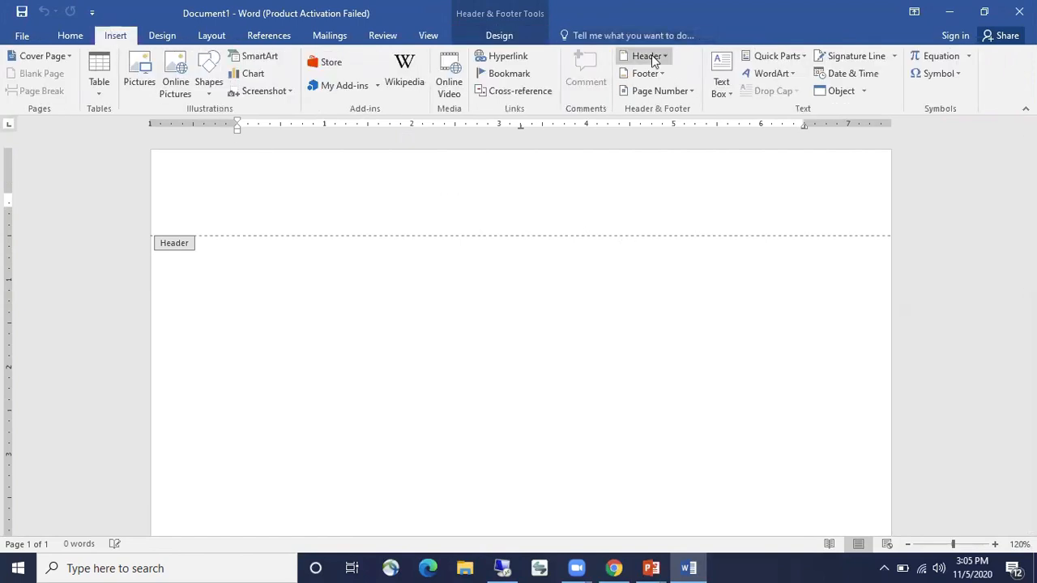
pyautogui.click(685, 94)
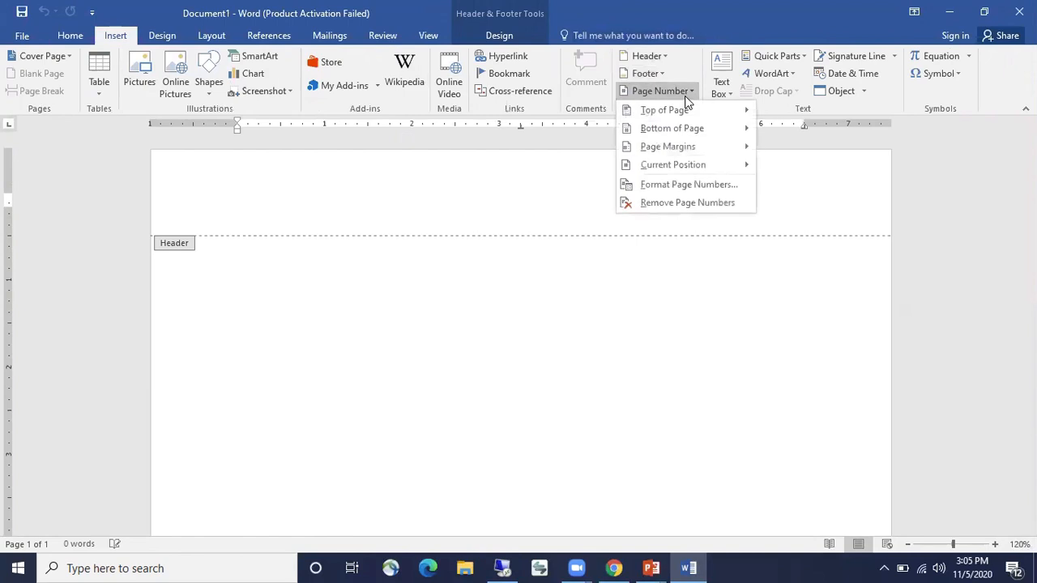
pyautogui.moveTo(722, 108)
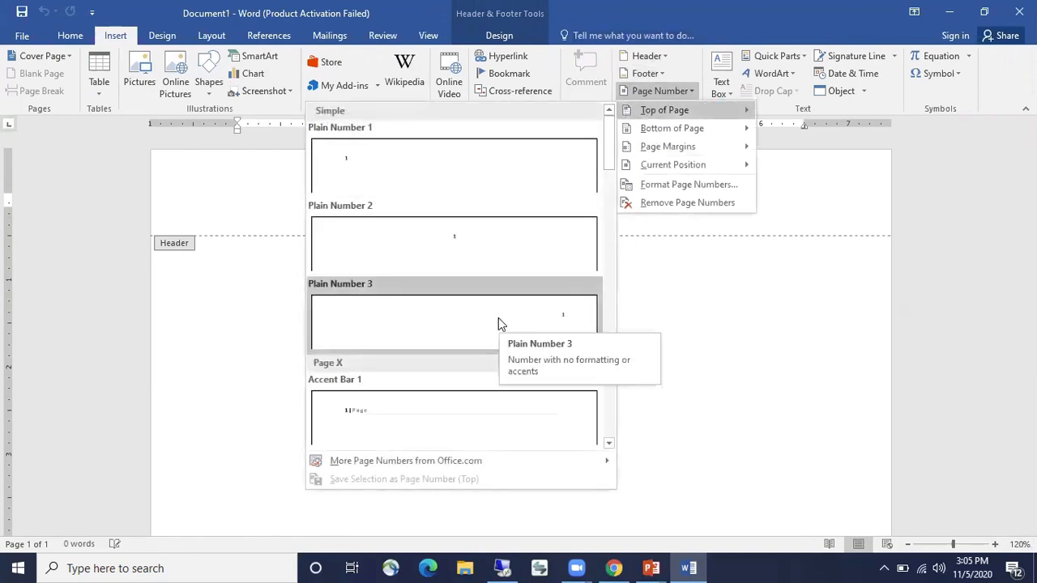
pyautogui.click(498, 318)
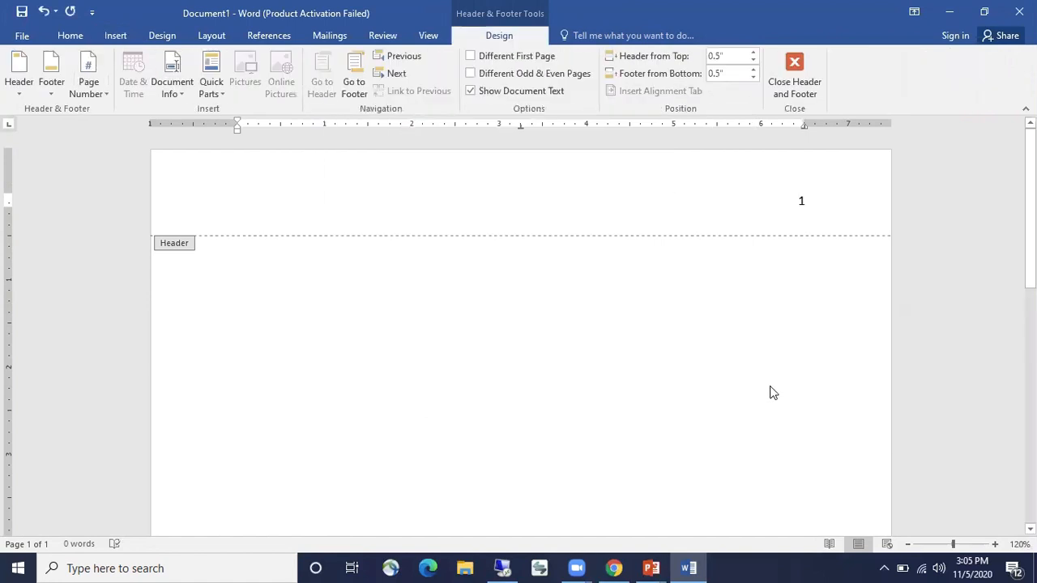
# Type SAMPLE PAPER in the header before the page number
pyautogui.click(70, 35)
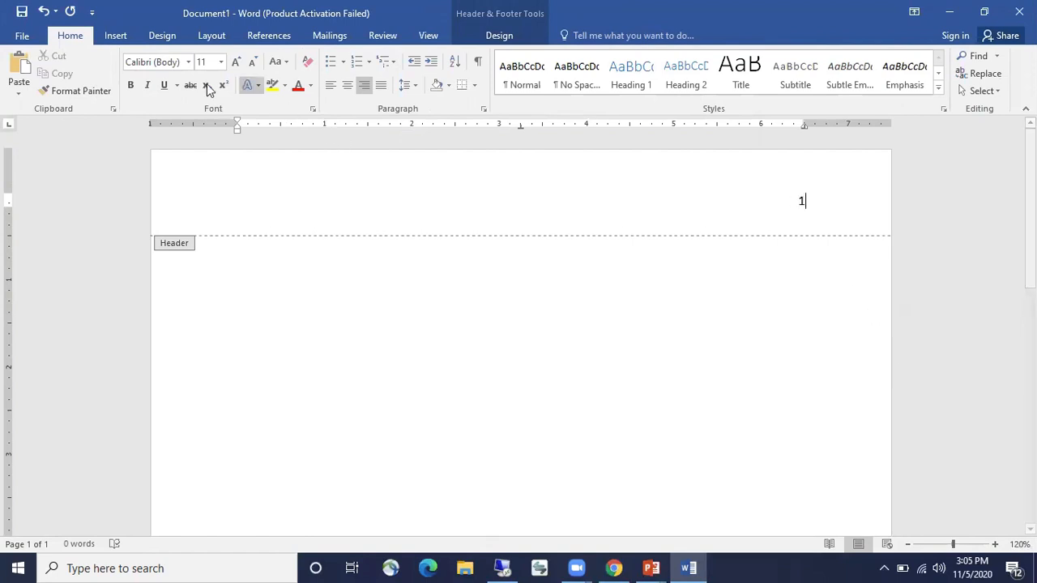
pyautogui.doubleClick(801, 201)
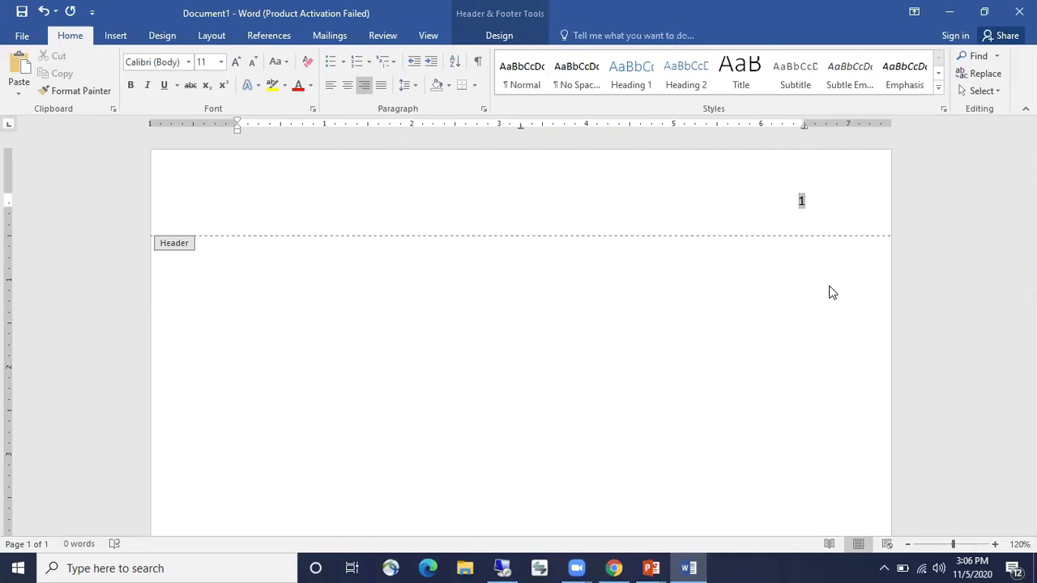
pyautogui.write('SAMPLE PAPER')
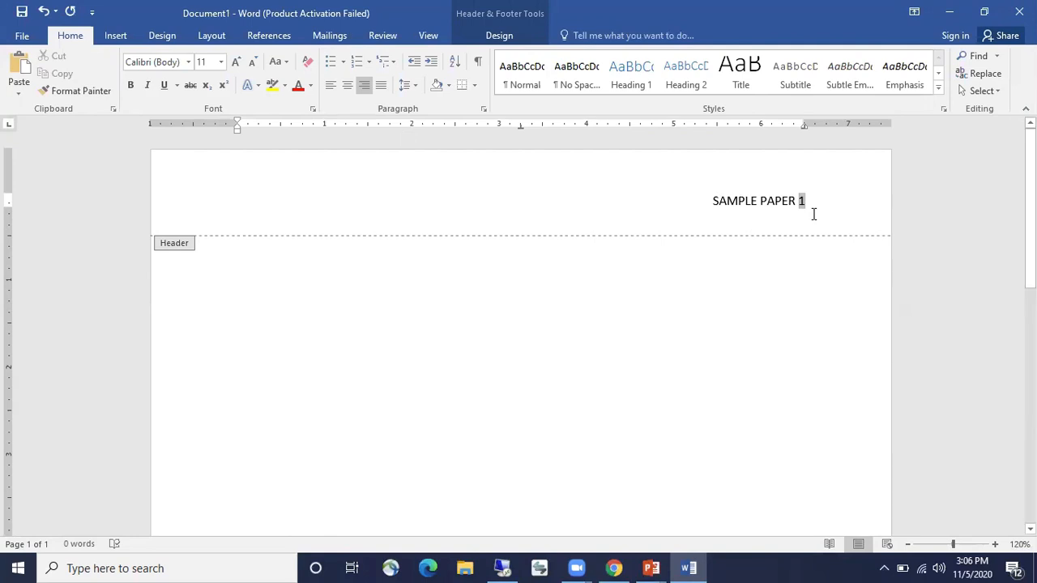
# Format the whole header line as 12-point Times New Roman
pyautogui.moveTo(809, 203); pyautogui.dragTo(705, 201)
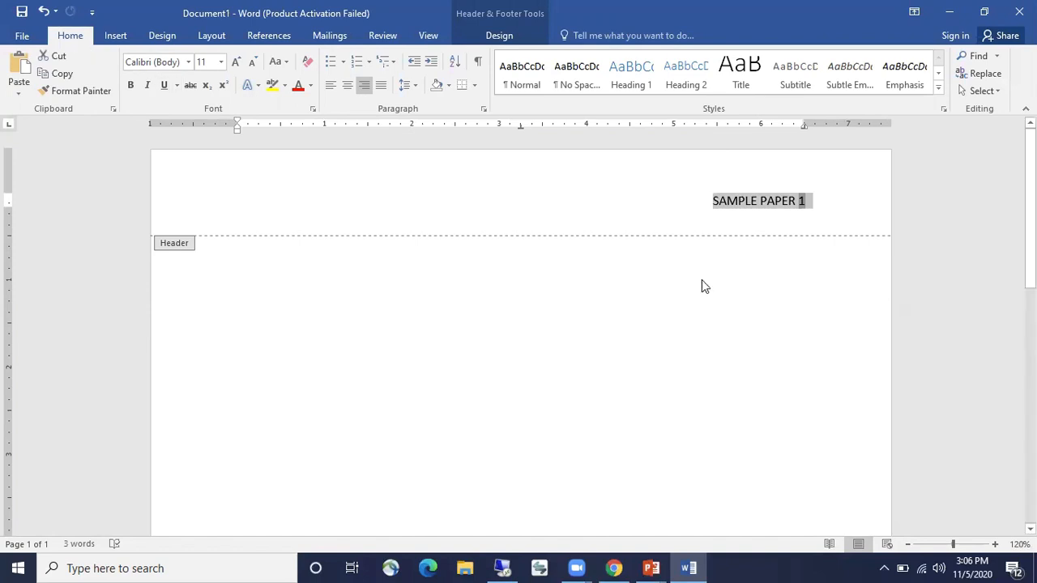
pyautogui.click(237, 65)
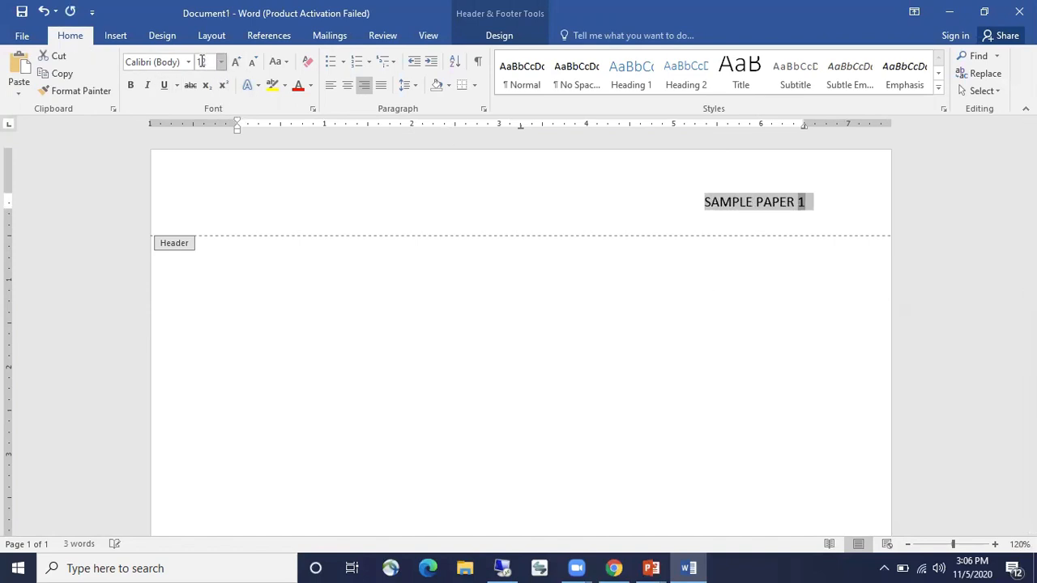
pyautogui.click(189, 63)
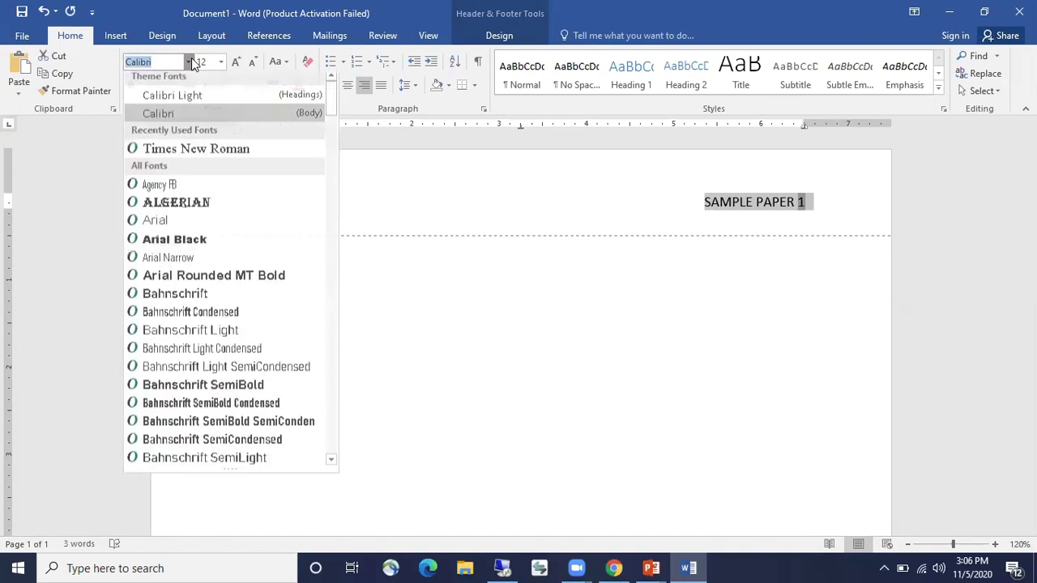
pyautogui.click(193, 150)
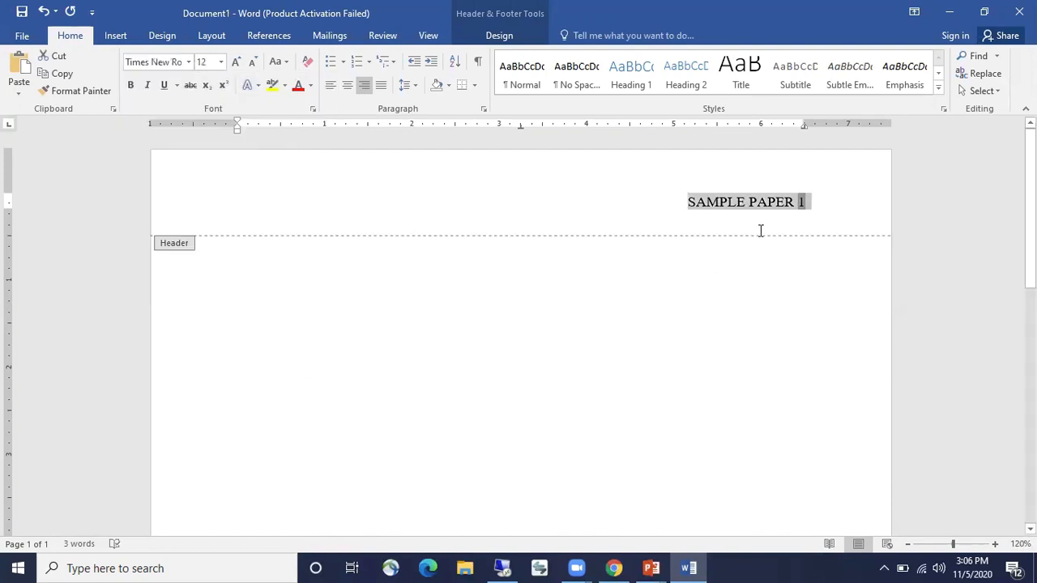
pyautogui.click(795, 202)
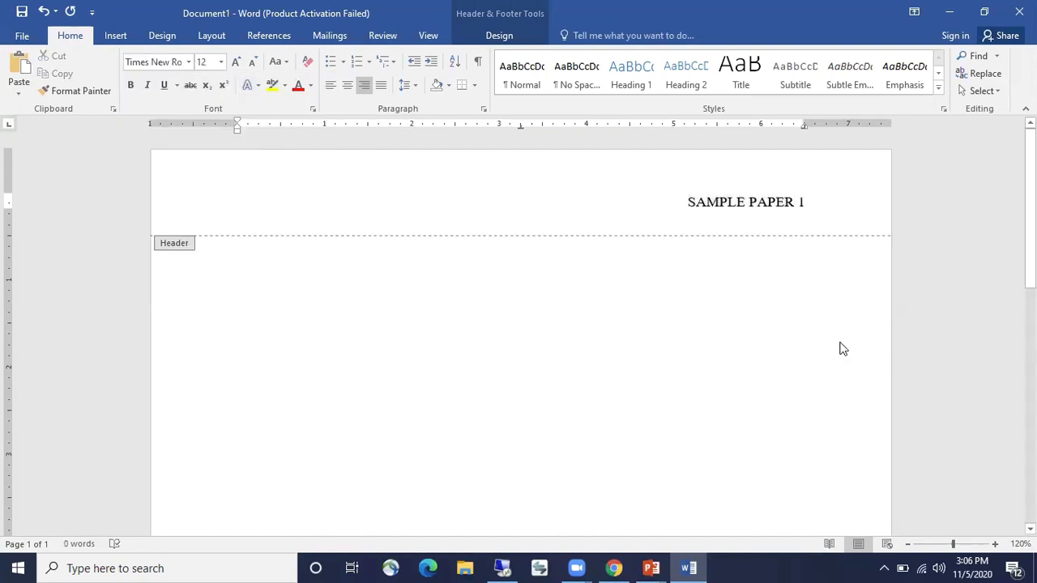
# Push SAMPLE PAPER to the left margin with two tabs and close the header
pyautogui.press('Tab')
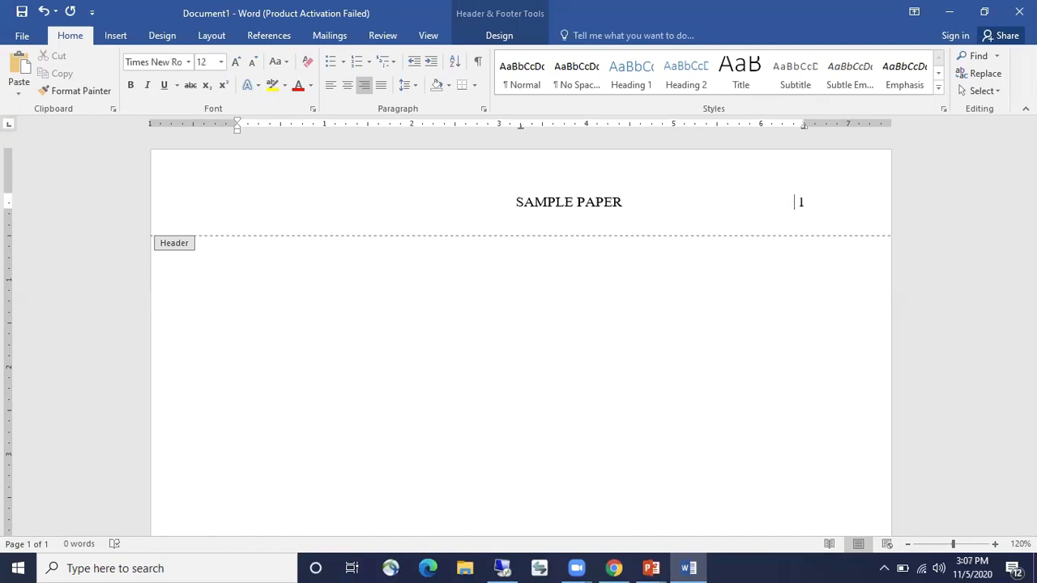
pyautogui.press('Tab')
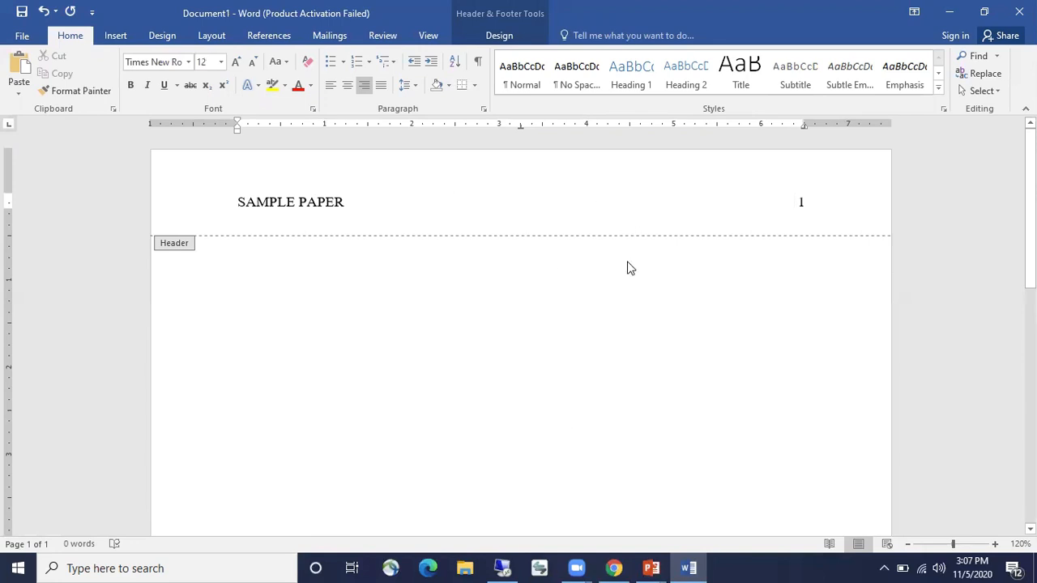
pyautogui.doubleClick(531, 251)
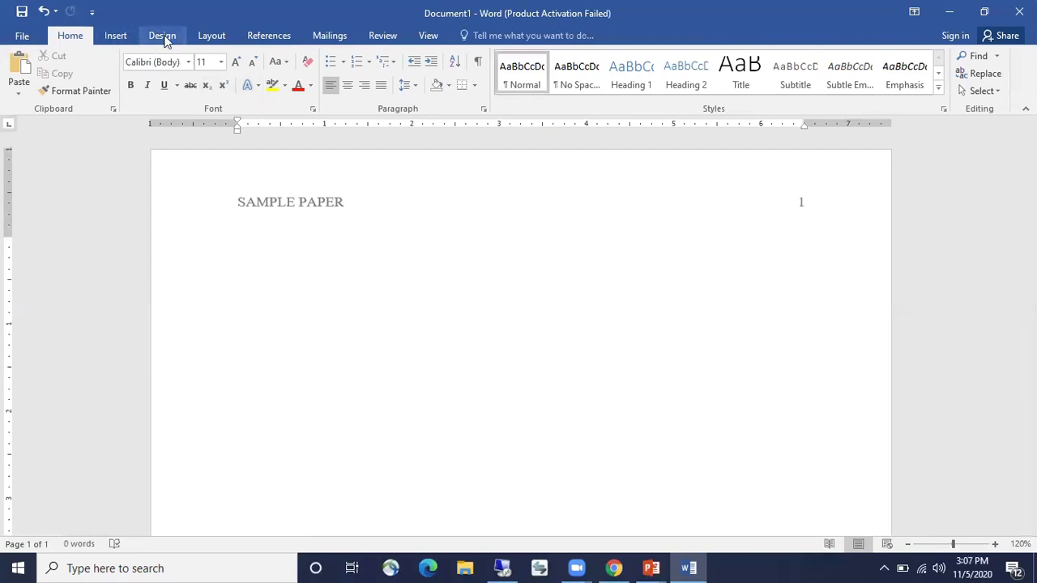
# Apply the Normal 1-inch margins on all sides
pyautogui.click(211, 37)
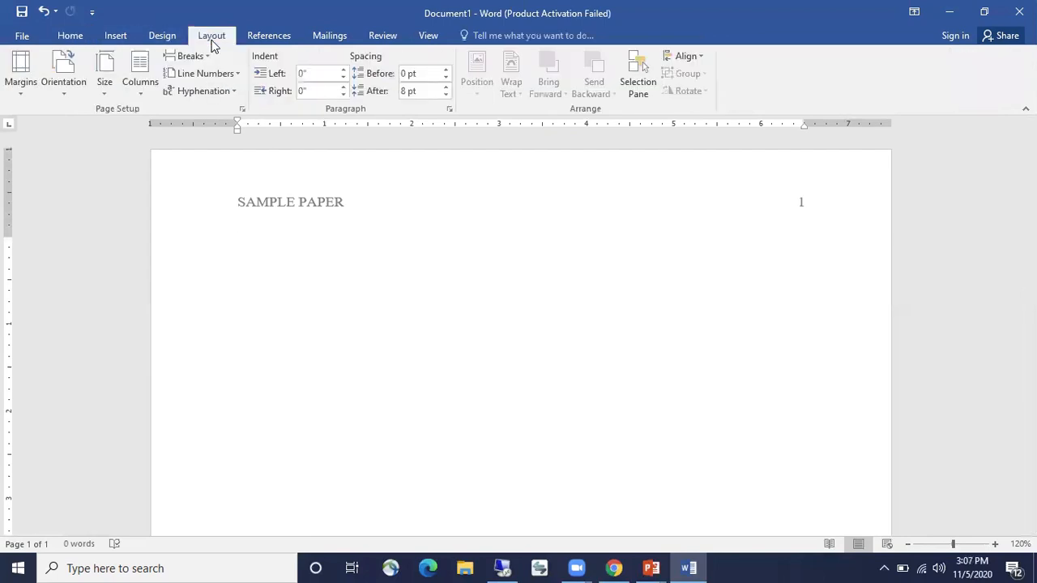
pyautogui.click(21, 89)
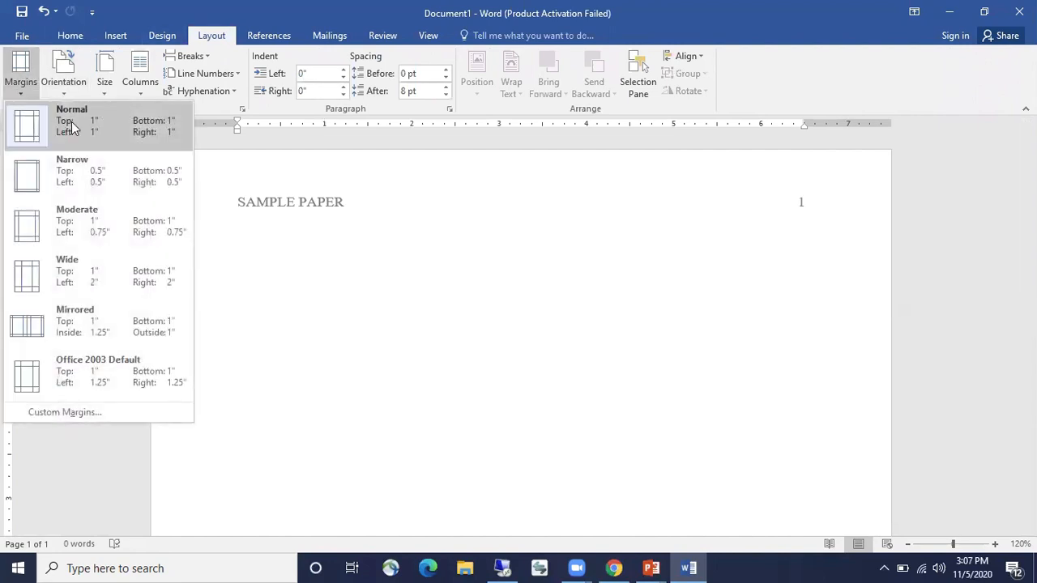
pyautogui.click(30, 121)
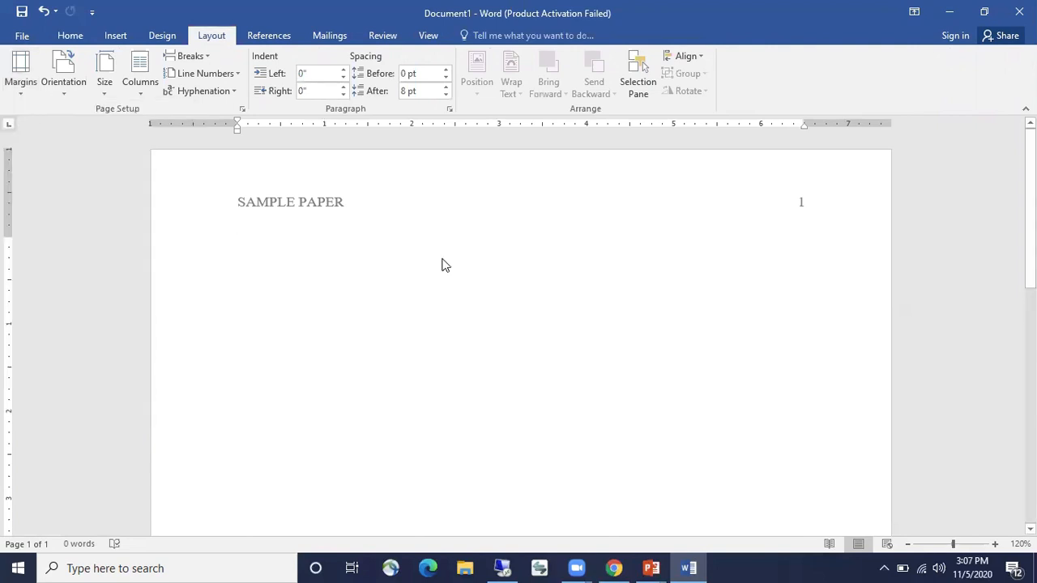
# Set the body text font to 12-point Times New Roman
pyautogui.click(72, 35)
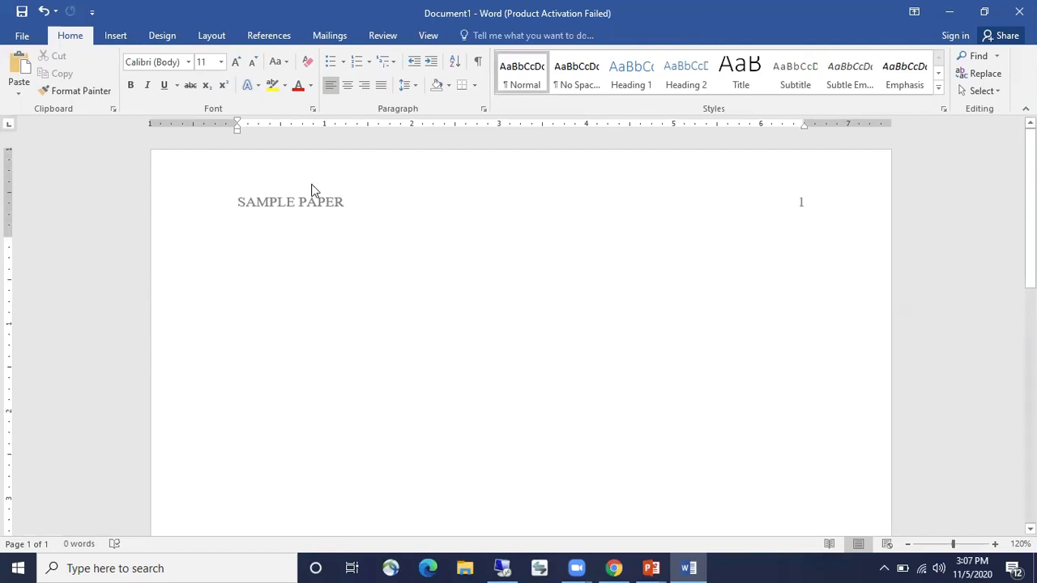
pyautogui.click(188, 62)
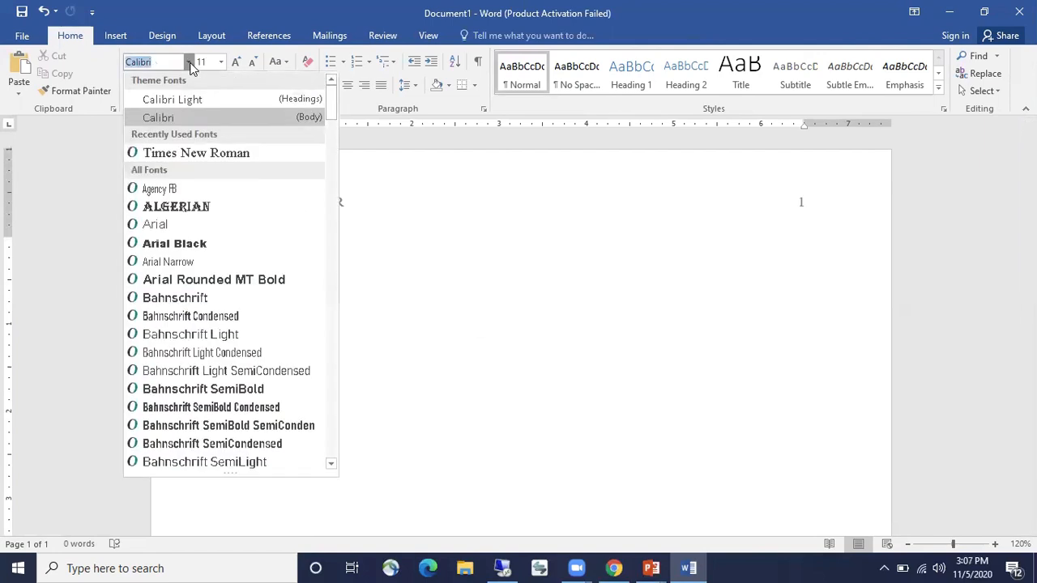
pyautogui.click(211, 154)
pyautogui.click(237, 62)
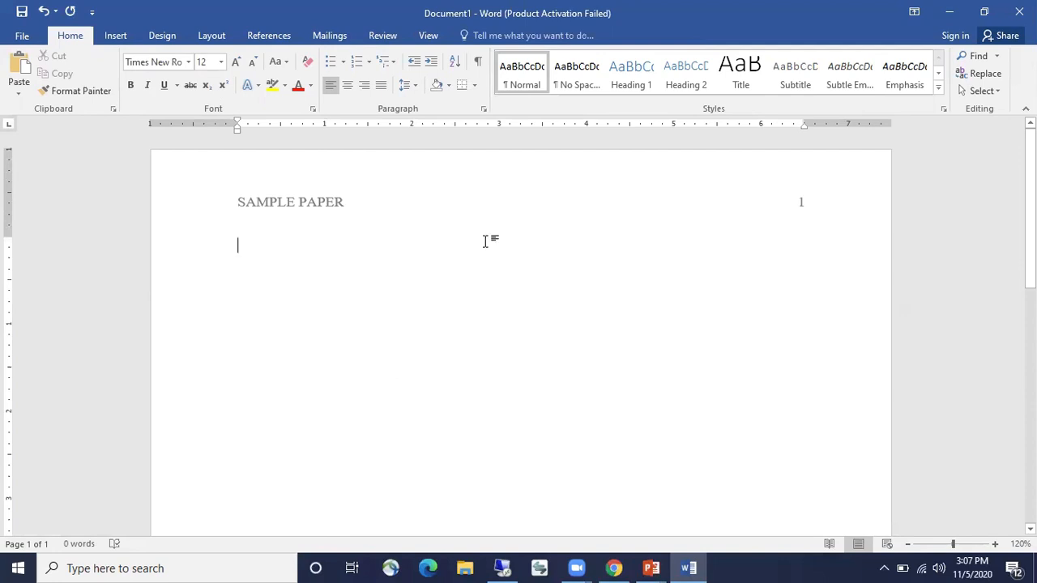
# Set Double line spacing and 0 pt spacing after paragraphs in the Paragraph dialog
pyautogui.click(483, 111)
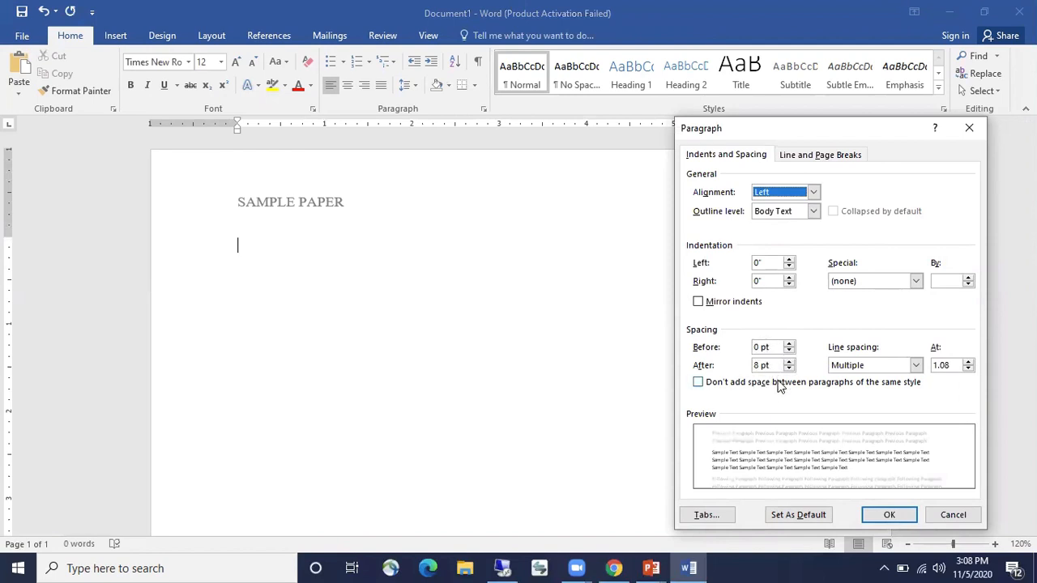
pyautogui.click(915, 365)
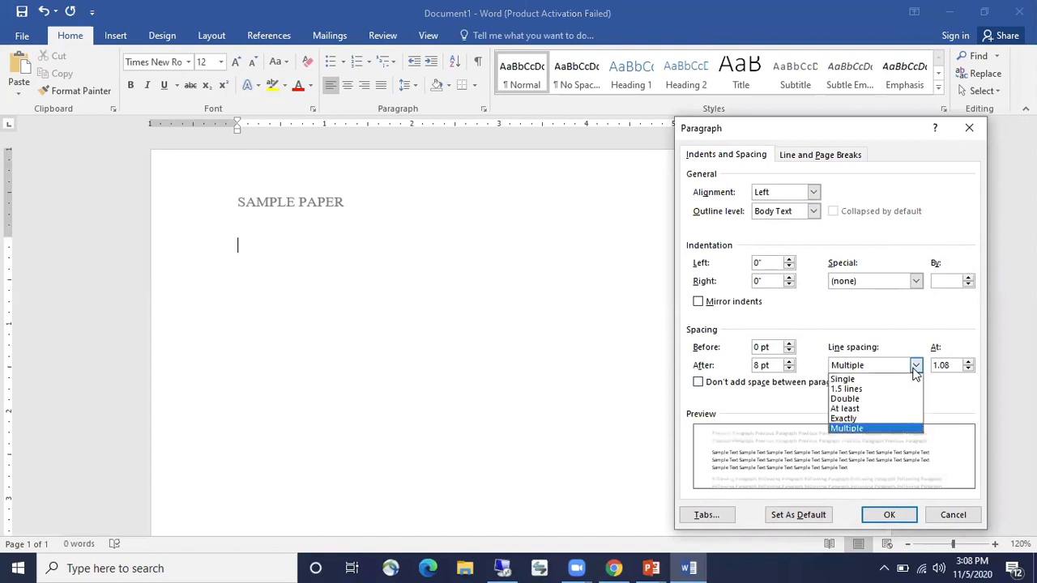
pyautogui.click(888, 401)
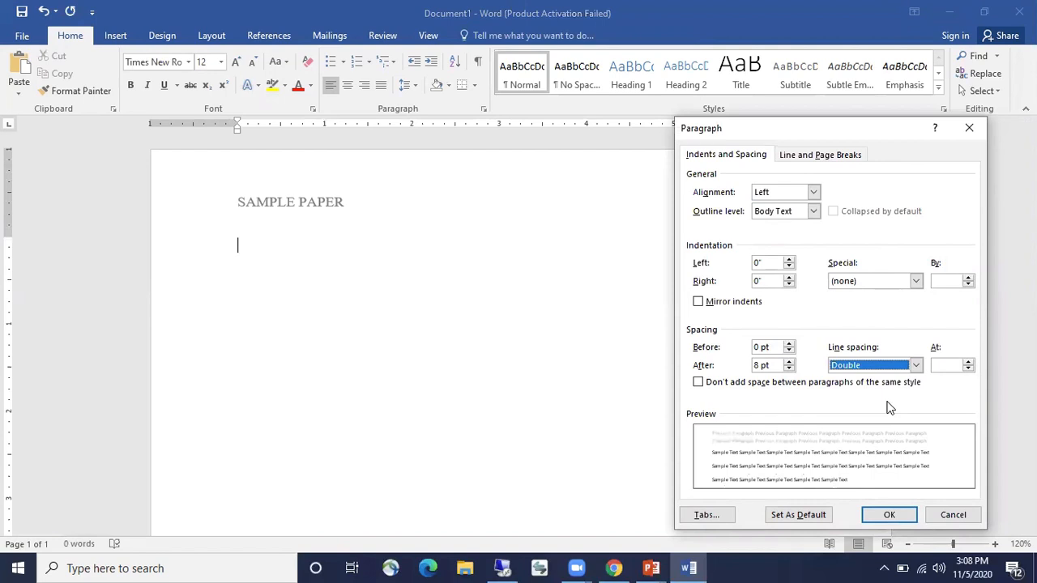
pyautogui.click(790, 370)
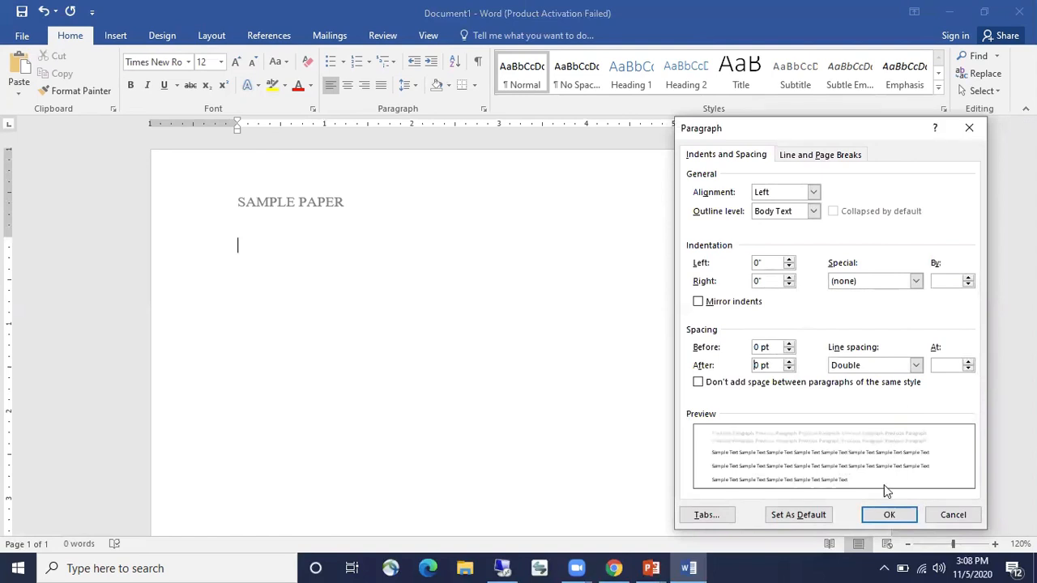
pyautogui.click(889, 516)
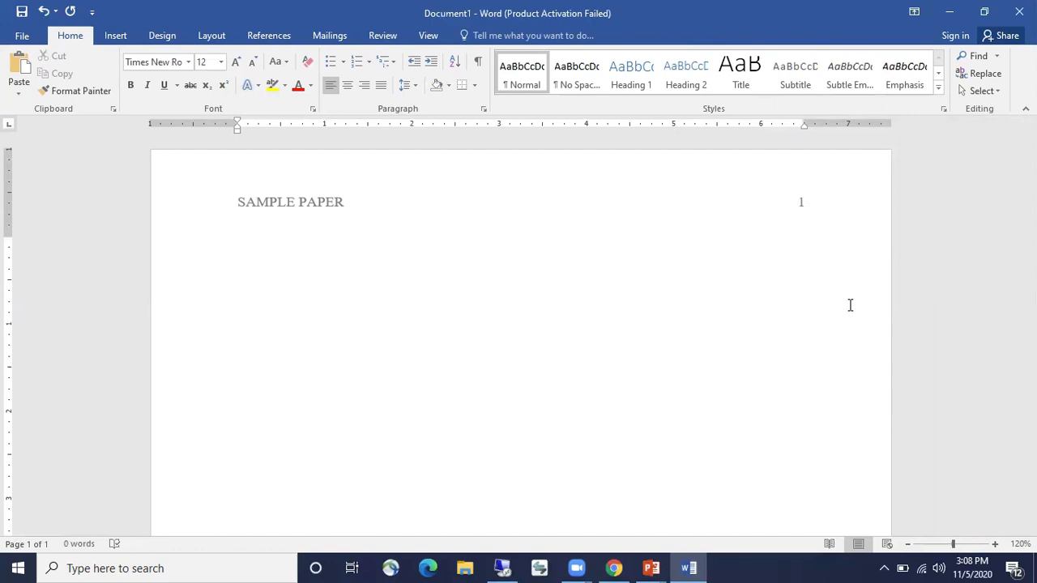
# Set the zoom to 50% and add a blank line at the top of the page
pyautogui.click(908, 545)
pyautogui.click(909, 544)
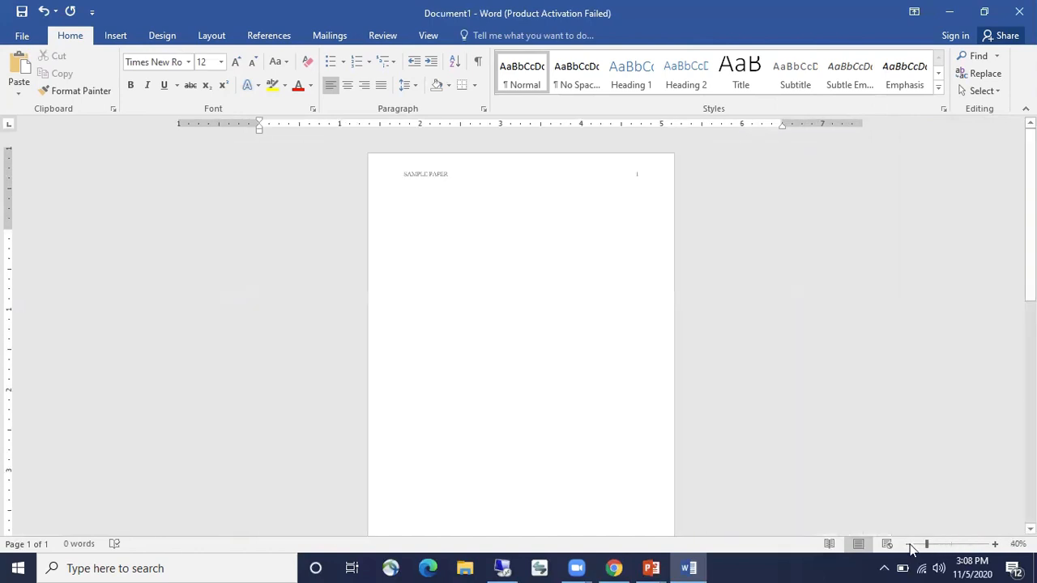
pyautogui.click(909, 544)
pyautogui.click(995, 545)
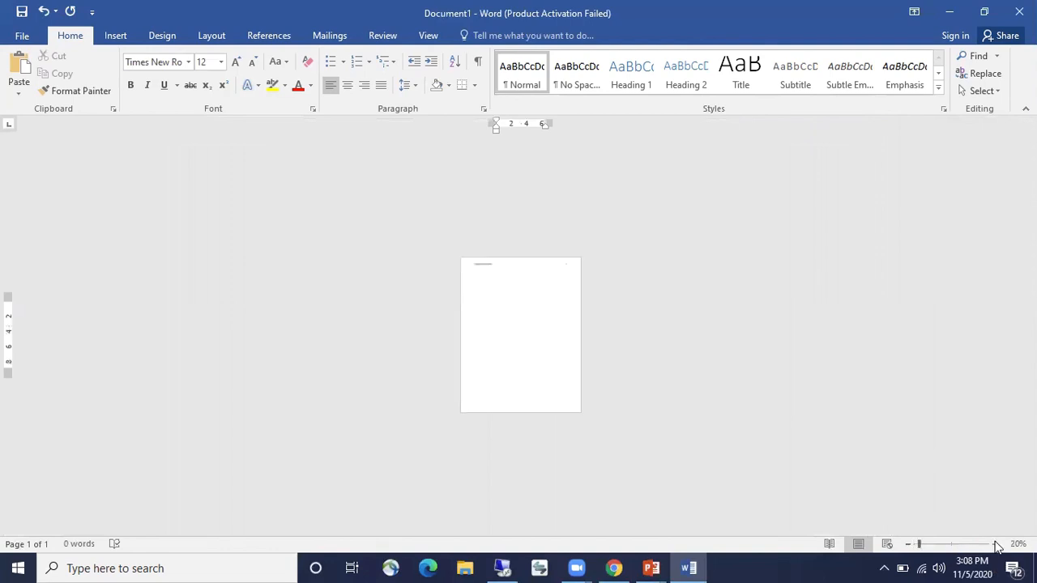
pyautogui.click(995, 545)
pyautogui.click(995, 545)
pyautogui.click(996, 545)
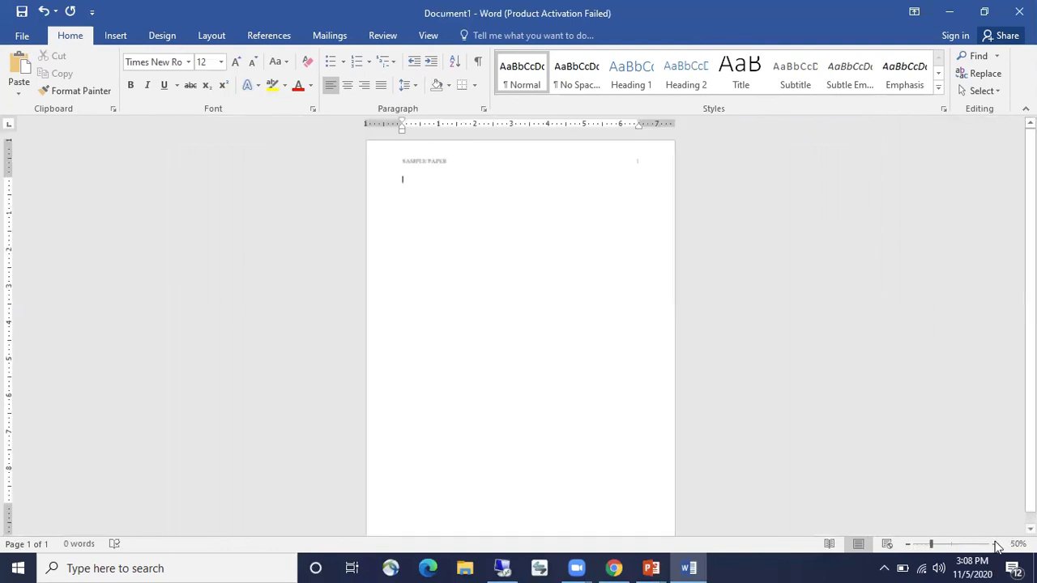
pyautogui.click(995, 546)
pyautogui.click(907, 545)
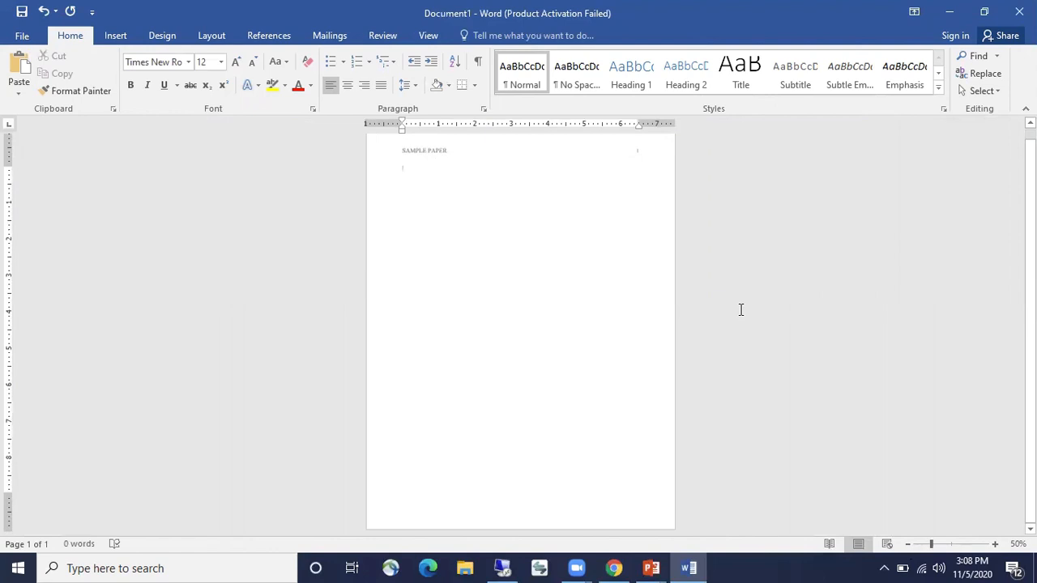
pyautogui.press('Return')
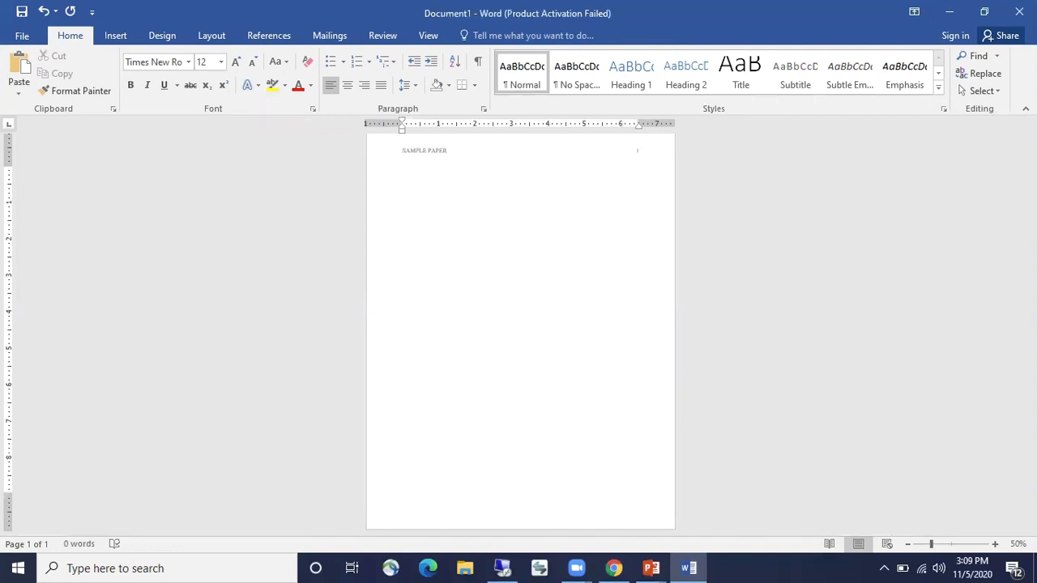
# Type the bold title 'Type Your Full Title Here: Sample Paper'
pyautogui.click(996, 545)
pyautogui.click(996, 544)
pyautogui.click(995, 544)
pyautogui.click(995, 545)
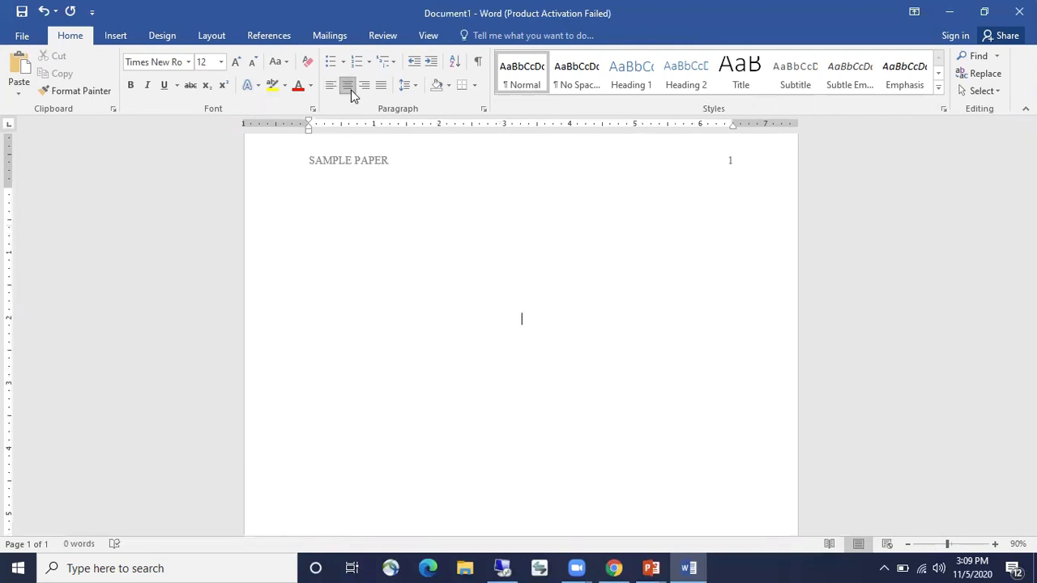
pyautogui.click(130, 85)
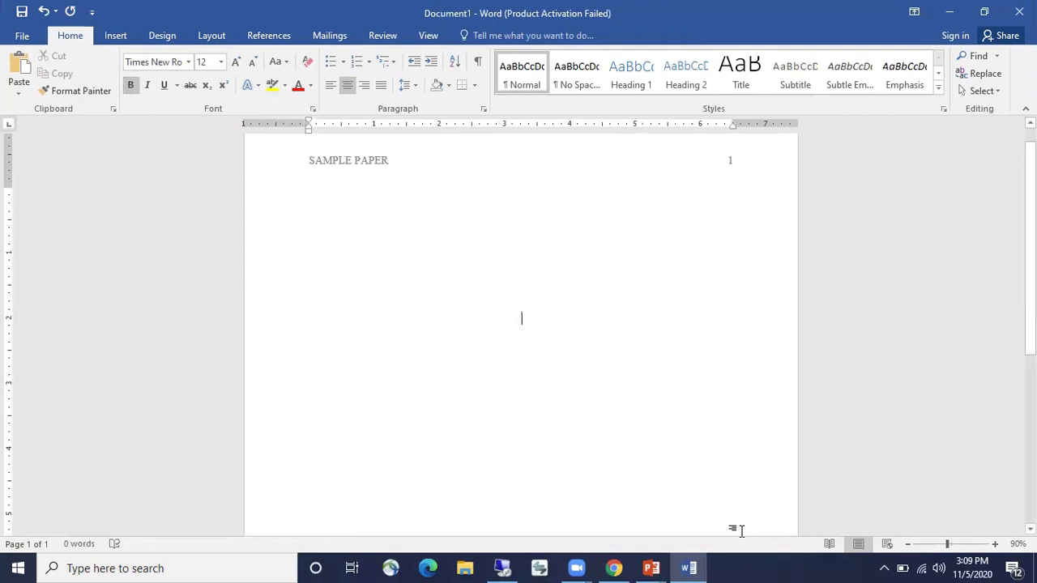
pyautogui.write('Type ')
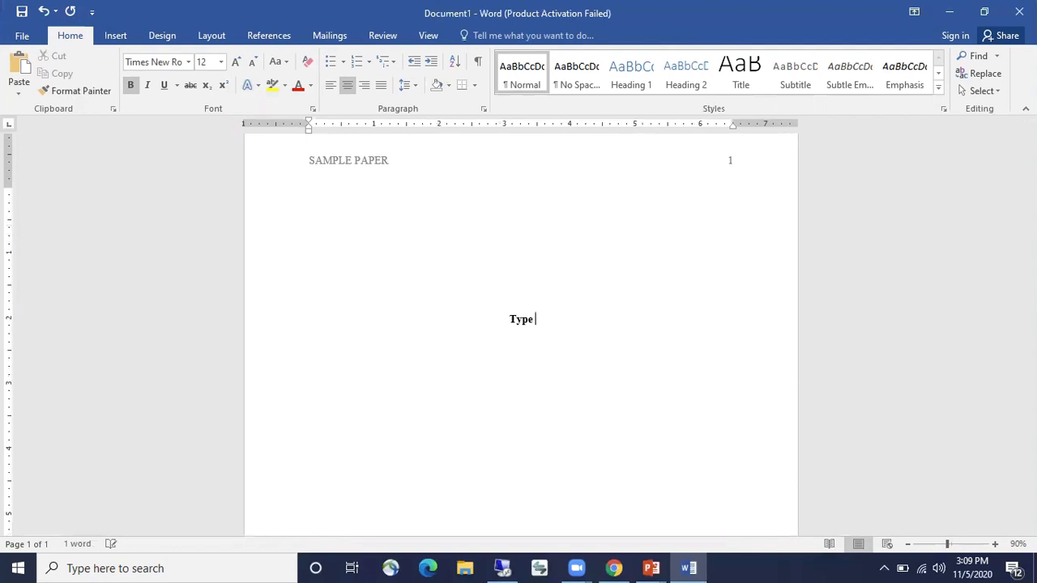
pyautogui.write('Your Full T')
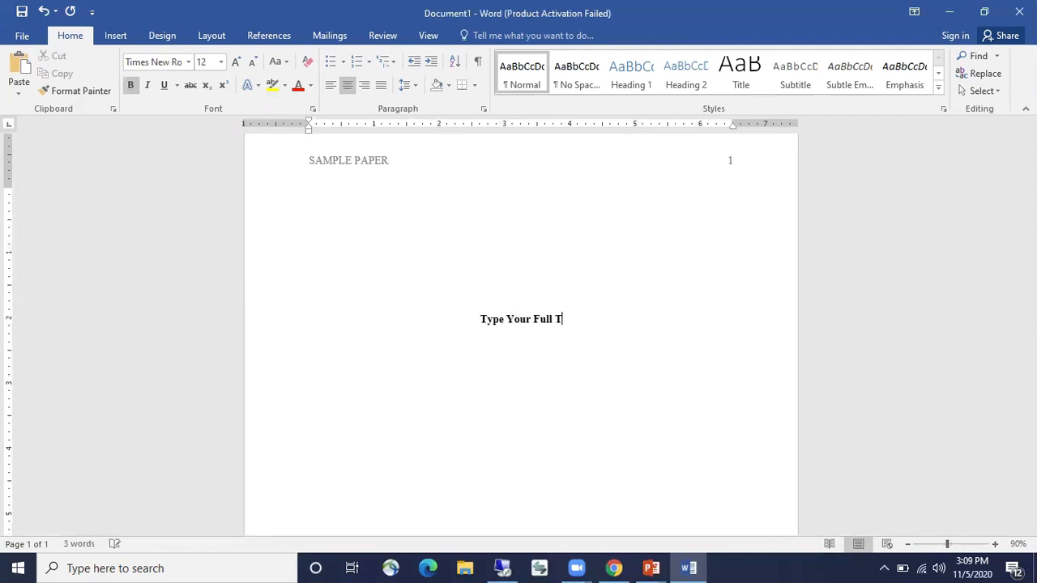
pyautogui.write('itle Here:')
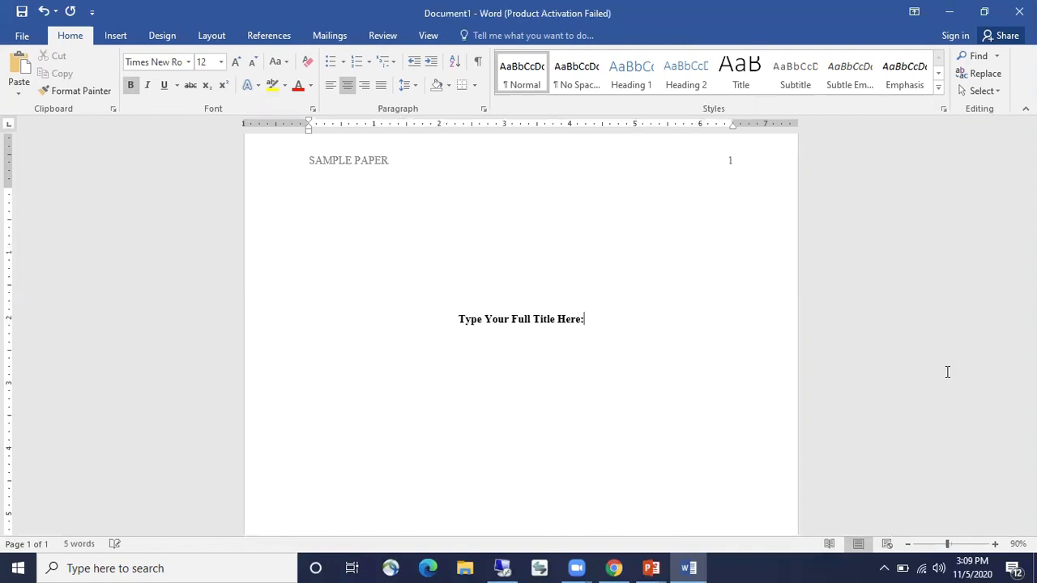
pyautogui.write(' Sample Paper')
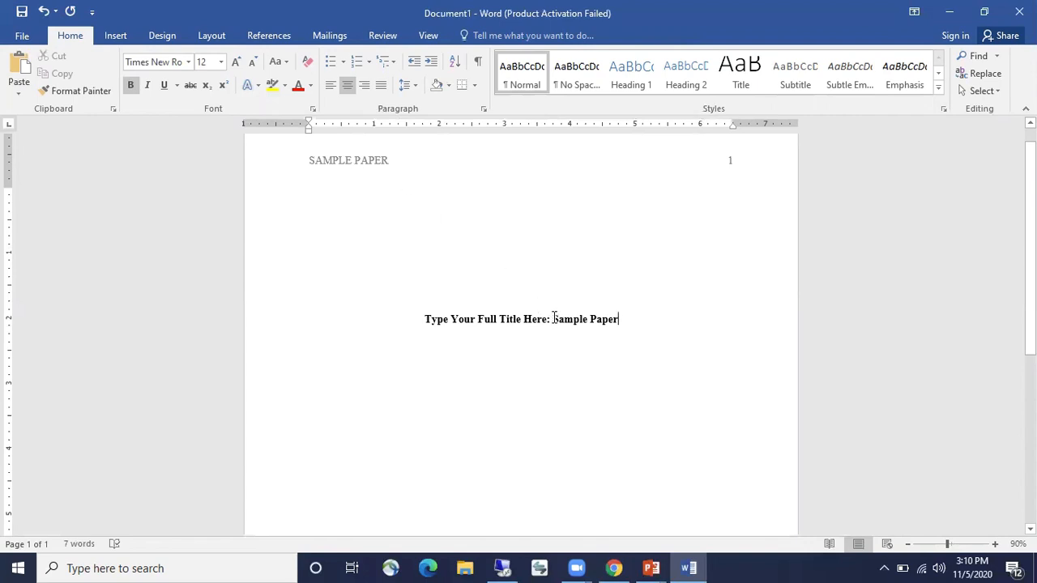
# Try deleting the placeholder words, undo it, and add two empty lines below the title
pyautogui.moveTo(553, 319); pyautogui.dragTo(425, 319)
pyautogui.press('BackSpace')
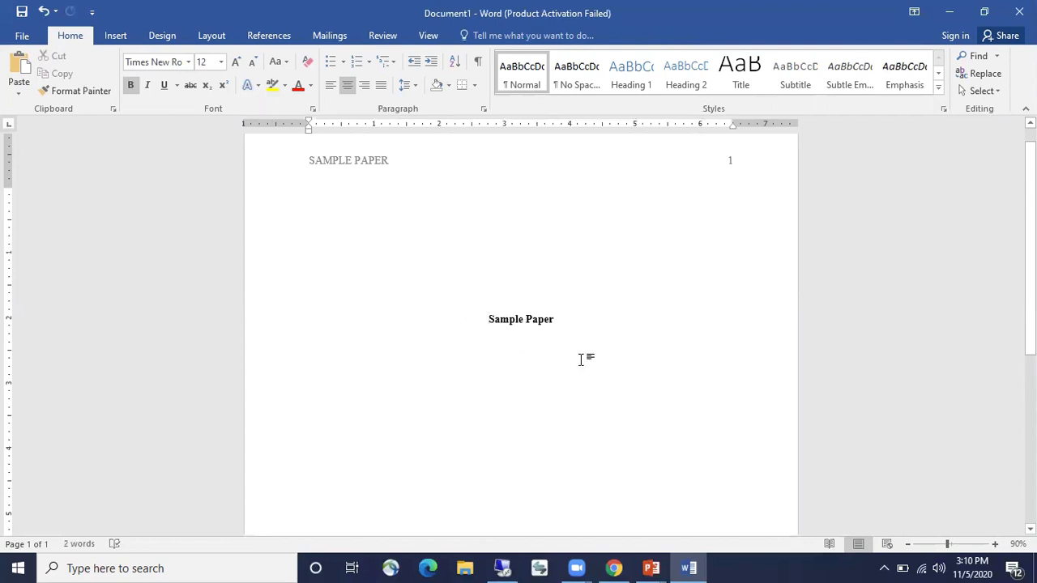
pyautogui.click(43, 11)
pyautogui.click(635, 324)
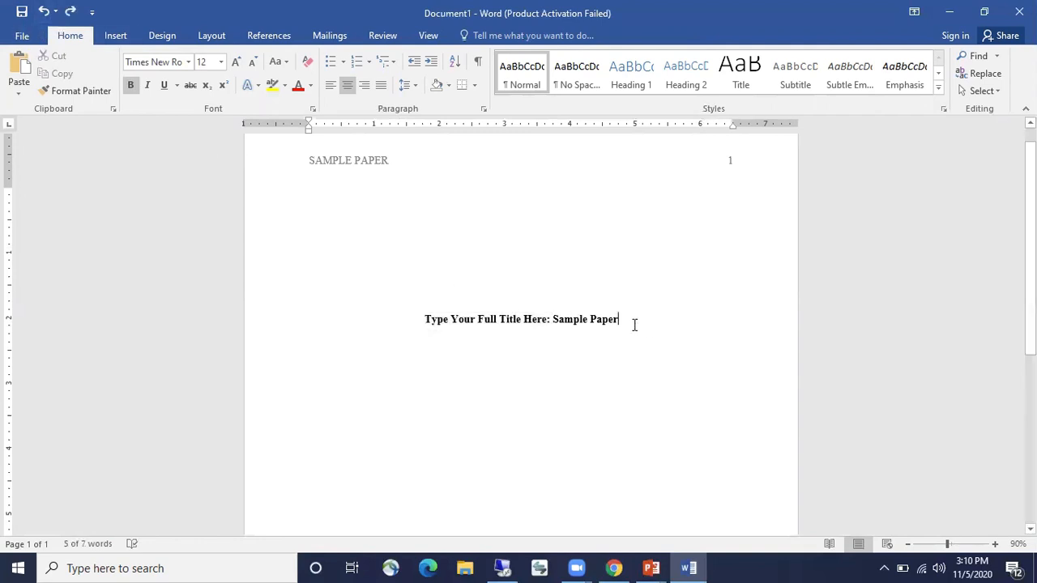
pyautogui.press('Return')
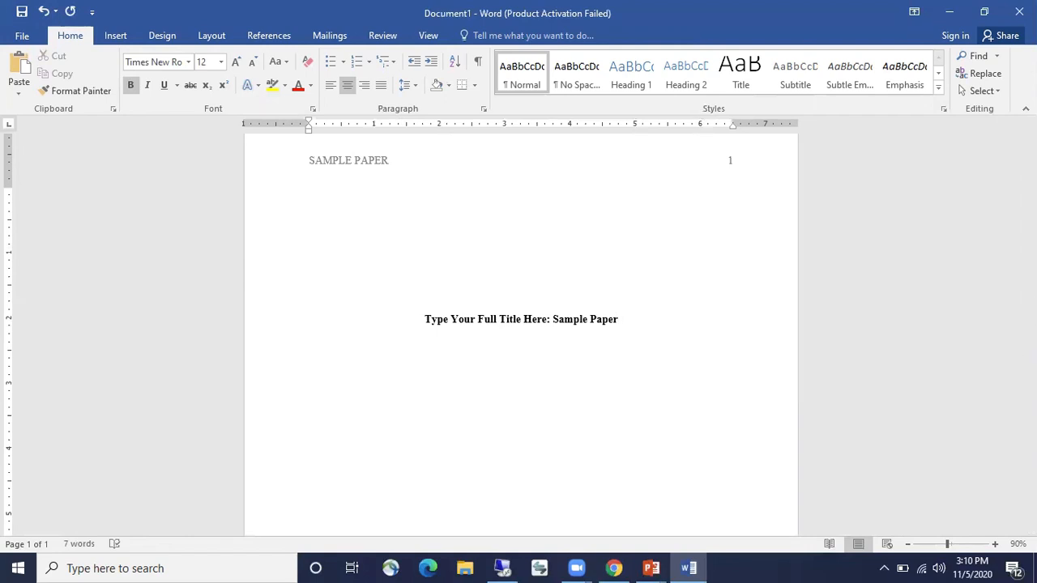
pyautogui.press('Return')
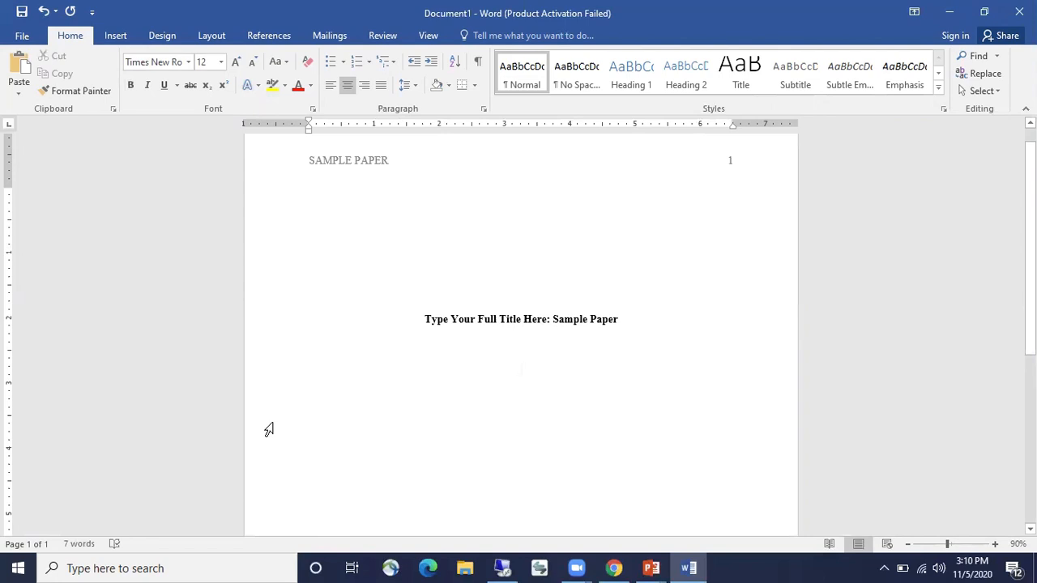
# Type the author's full name below the title, delete the 'Name:' label, and start a new line
pyautogui.write('Your Name')
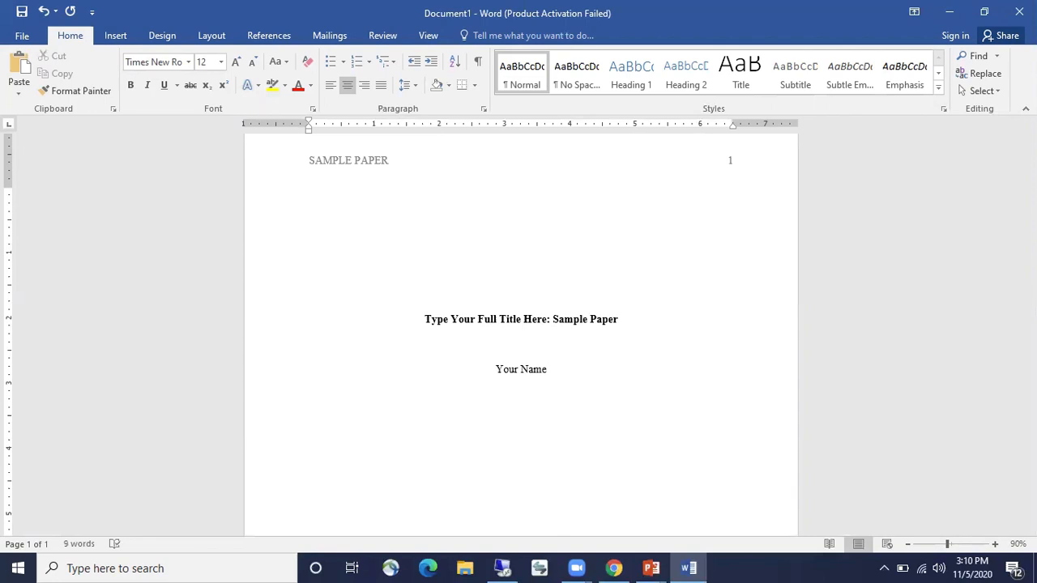
pyautogui.press('BackSpace')
pyautogui.press('BackSpace')
pyautogui.press('BackSpace')
pyautogui.press('BackSpace')
pyautogui.press('BackSpace')
pyautogui.press('BackSpace')
pyautogui.press('BackSpace')
pyautogui.write('Your Name')
pyautogui.press('BackSpace')
pyautogui.press('BackSpace')
pyautogui.press('BackSpace')
pyautogui.press('BackSpace')
pyautogui.press('BackSpace')
pyautogui.press('BackSpace')
pyautogui.press('BackSpace')
pyautogui.press('BackSpace')
pyautogui.press('BackSpace')
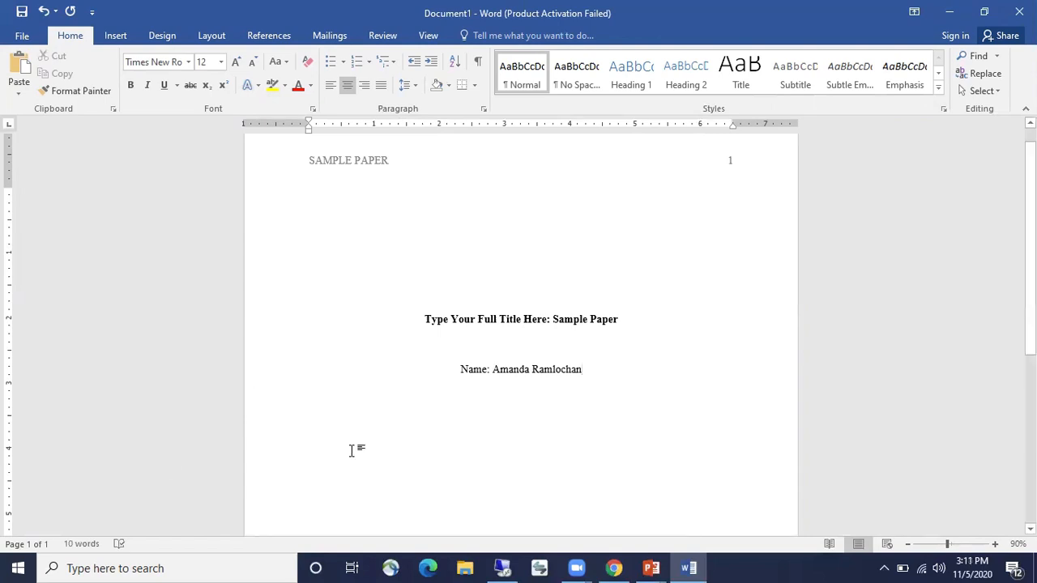
pyautogui.moveTo(492, 369); pyautogui.dragTo(469, 370)
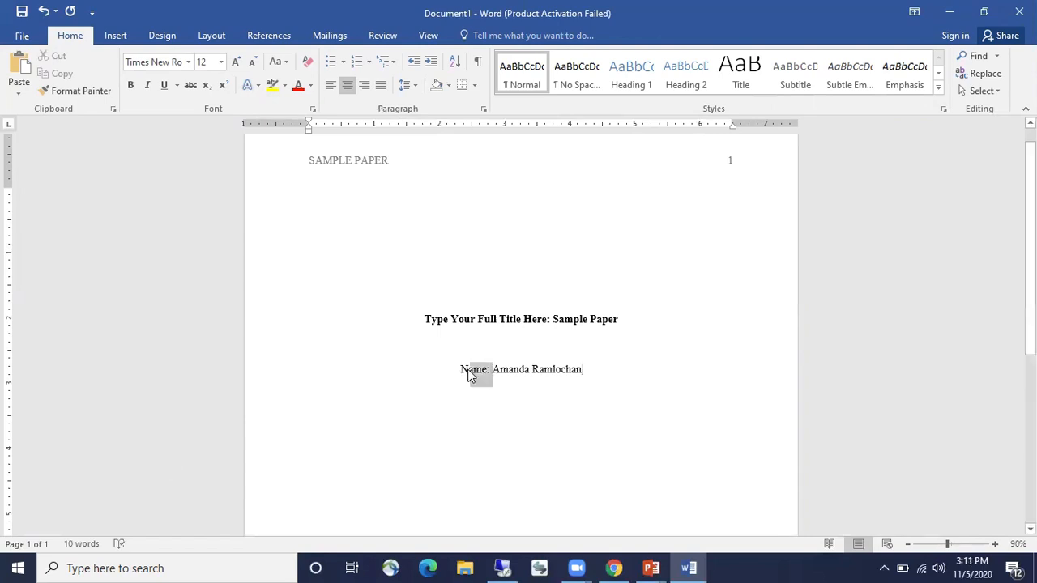
pyautogui.press('BackSpace')
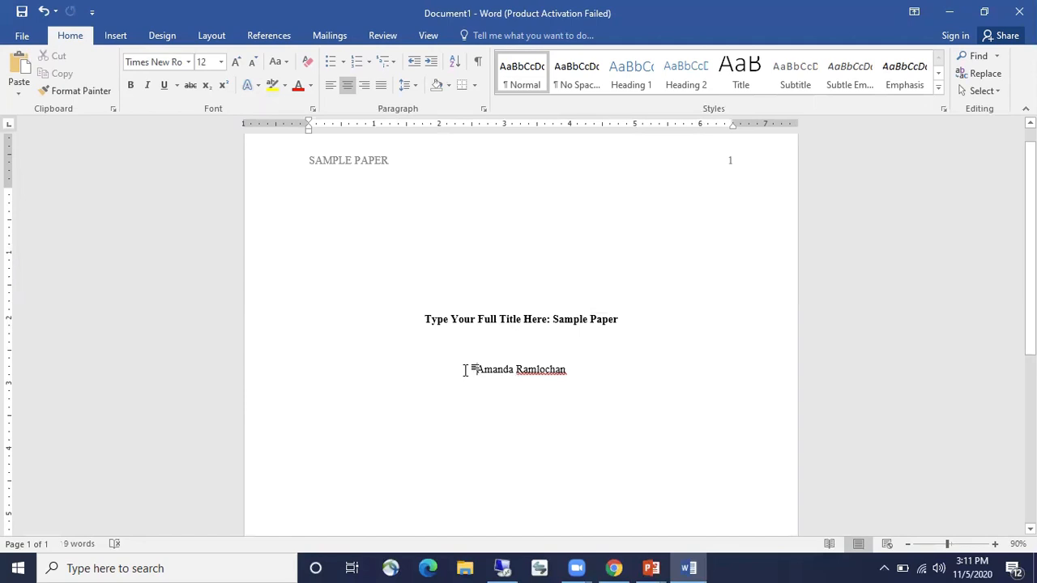
pyautogui.click(589, 368)
pyautogui.press('Return')
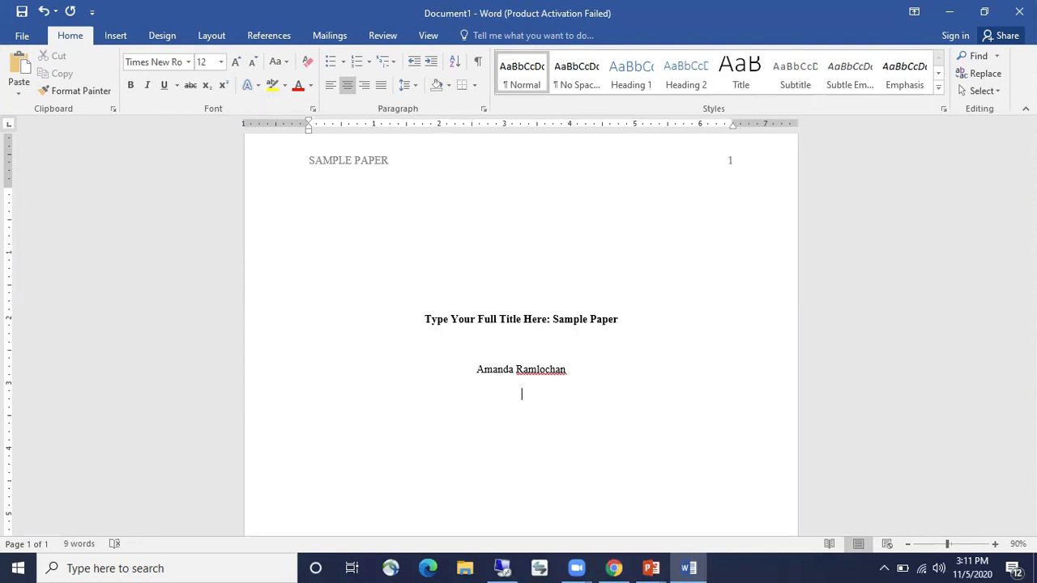
# Add the 'Department of Public Health, King Graduate School' and 'KG 601: Research & Critical Analysis' lines
pyautogui.write('Departmen t o')
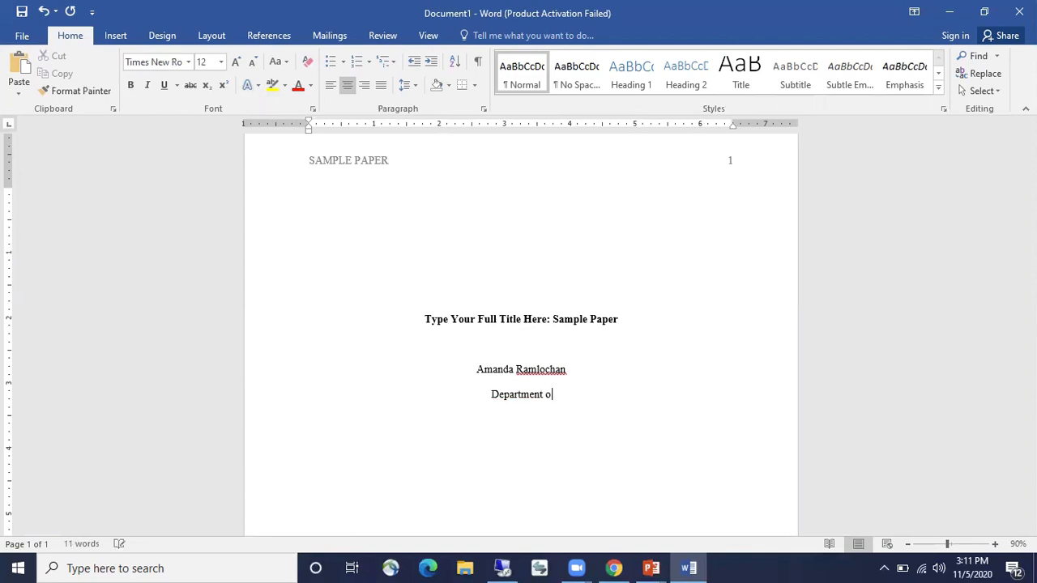
pyautogui.write('f Public Health')
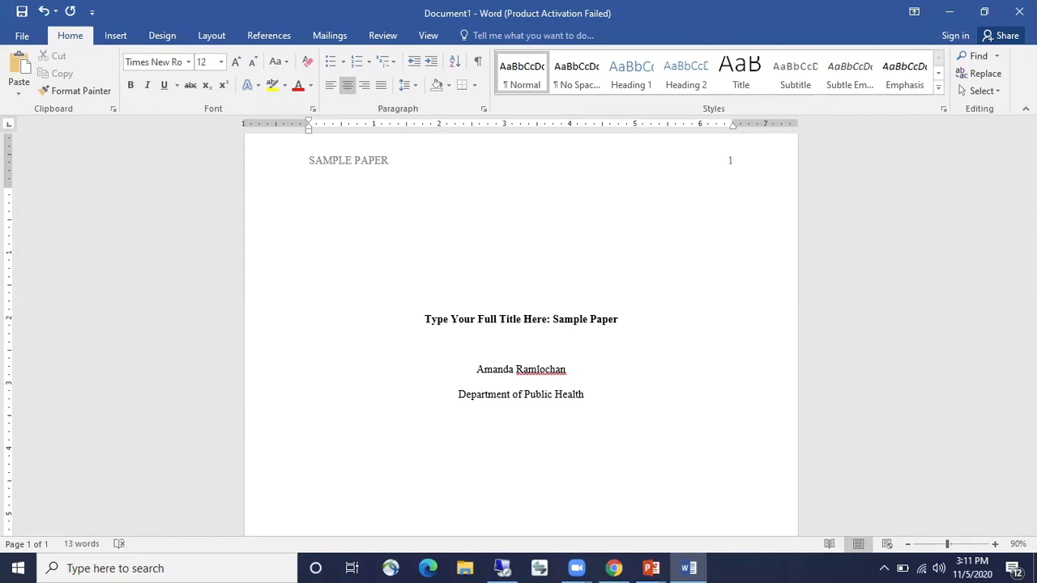
pyautogui.write(', ')
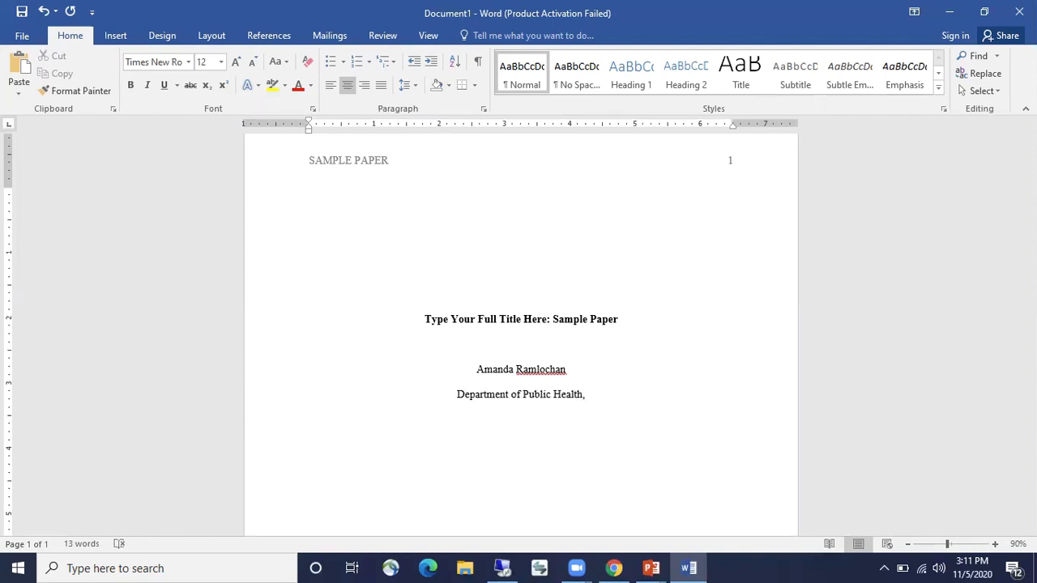
pyautogui.write('King Graduate School')
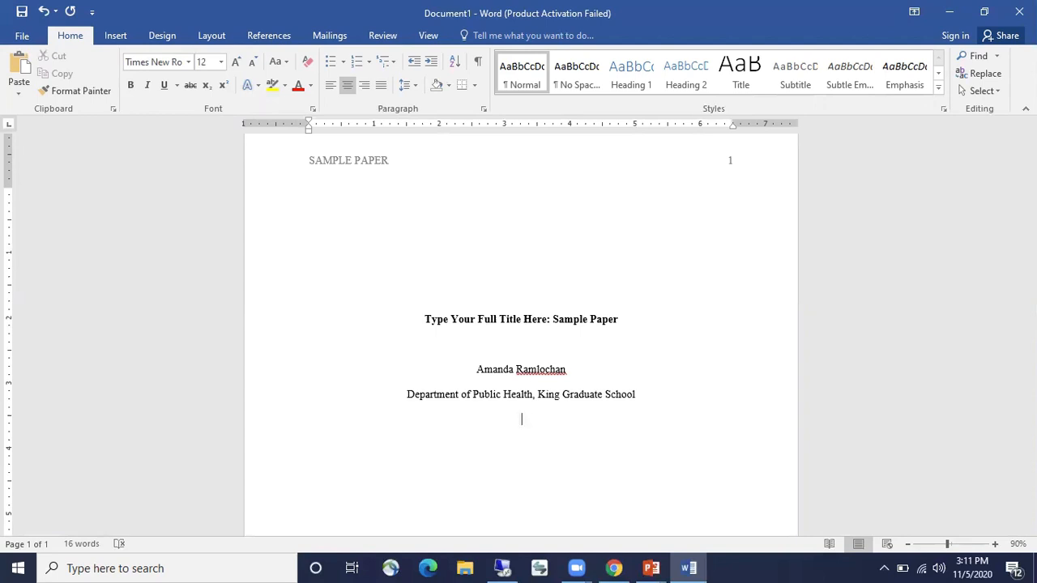
pyautogui.write('KG 601:')
pyautogui.write('Research')
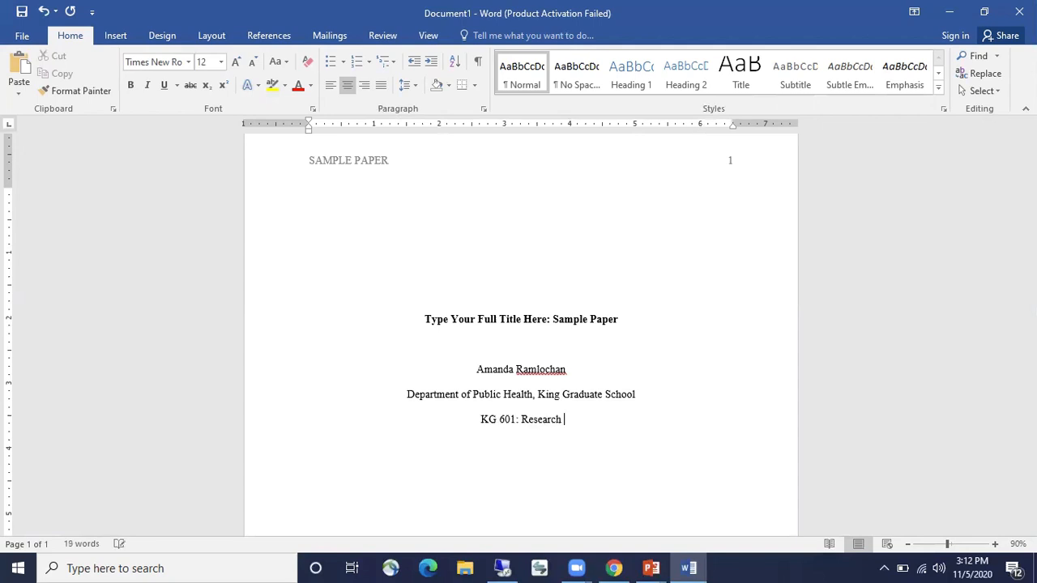
pyautogui.write(' & Critical Analysis')
pyautogui.press('Return')
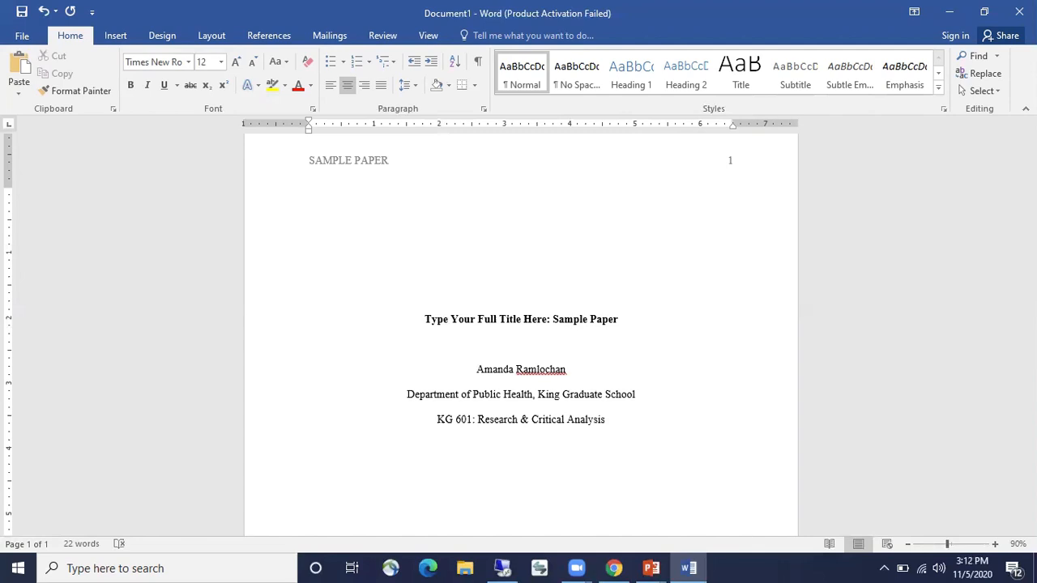
# Add the instructor's name and the date 11/12/2020, fixing the mistyped year
pyautogui.write('Dr. Tenny')
pyautogui.write('son')
pyautogui.write('11')
pyautogui.write('/1')
pyautogui.write('2')
pyautogui.write('/22')
pyautogui.press('BackSpace')
pyautogui.write('020')
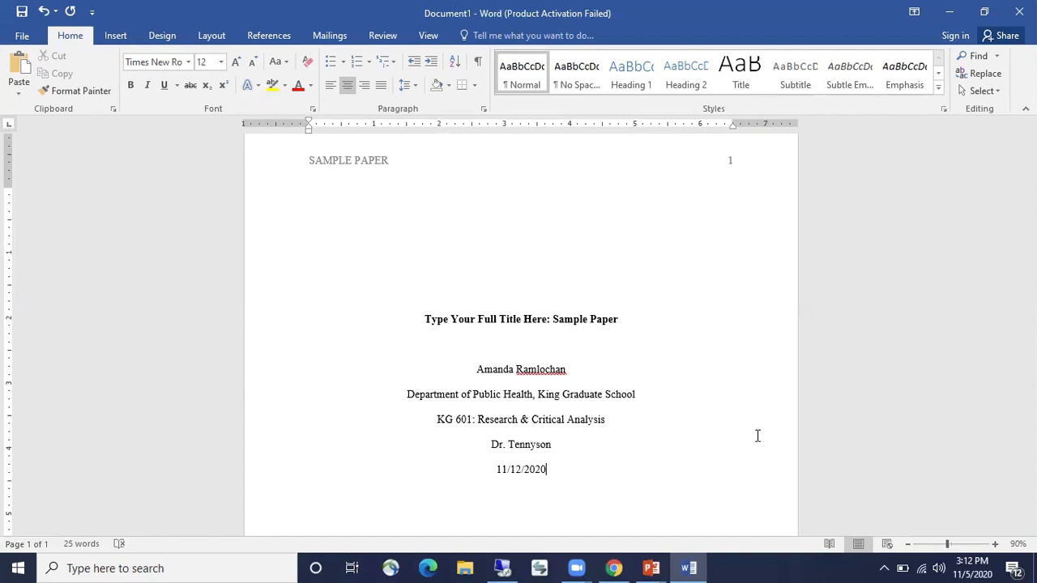
# Insert two blank lines above the title, then zoom back to 100%
pyautogui.click(909, 545)
pyautogui.click(908, 545)
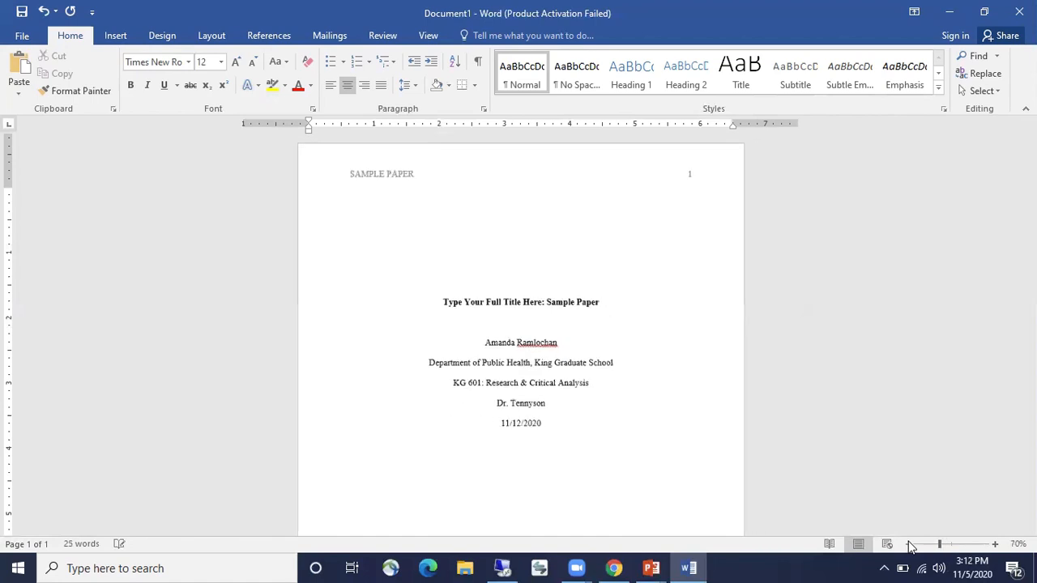
pyautogui.click(908, 545)
pyautogui.click(908, 544)
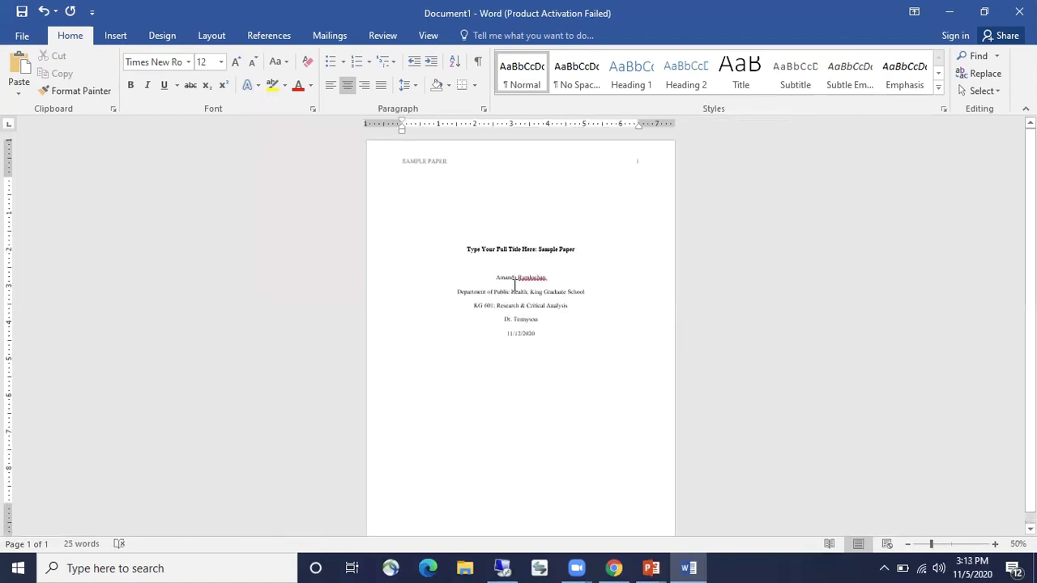
pyautogui.click(463, 254)
pyautogui.press('Return')
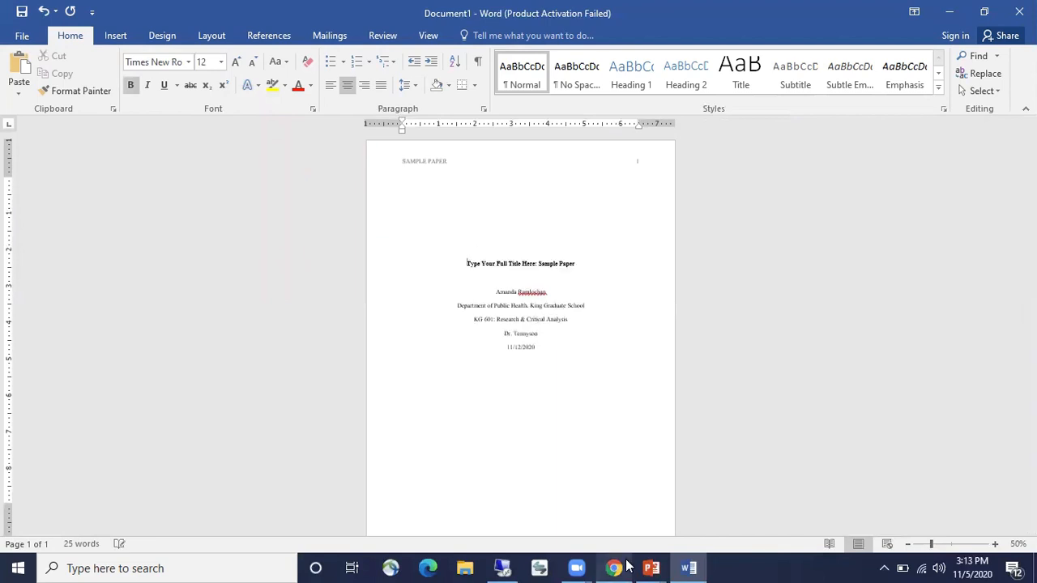
pyautogui.press('Return')
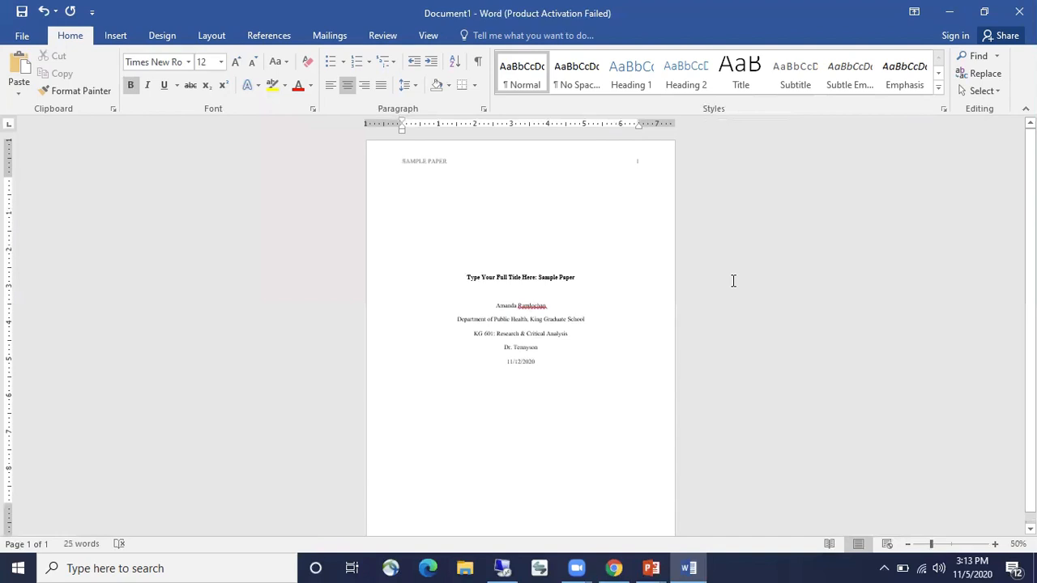
pyautogui.click(489, 318)
pyautogui.click(994, 544)
pyautogui.click(994, 545)
pyautogui.click(994, 544)
pyautogui.click(994, 544)
pyautogui.click(994, 545)
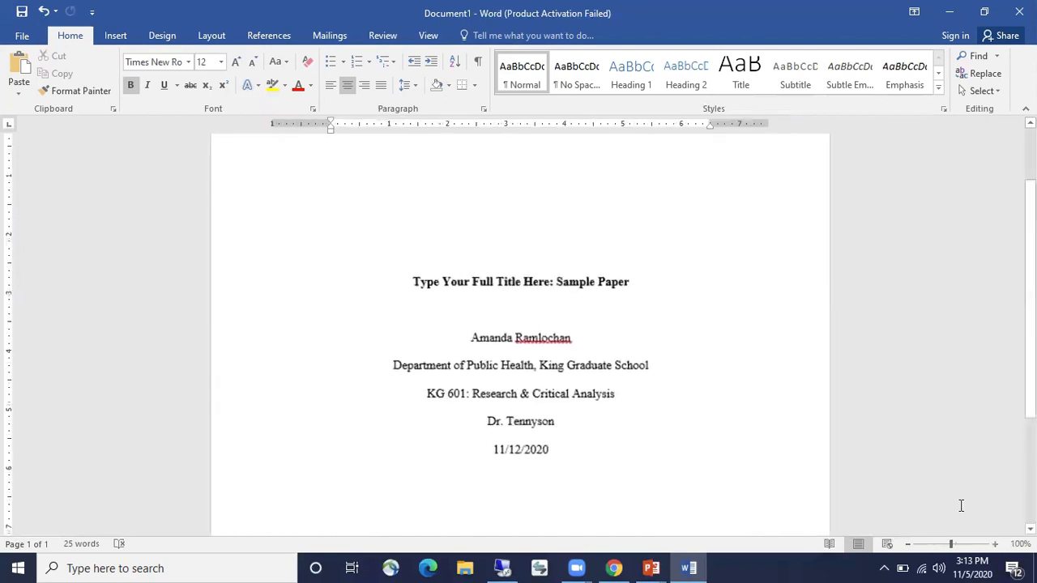
pyautogui.scroll(-1, 773, 365)
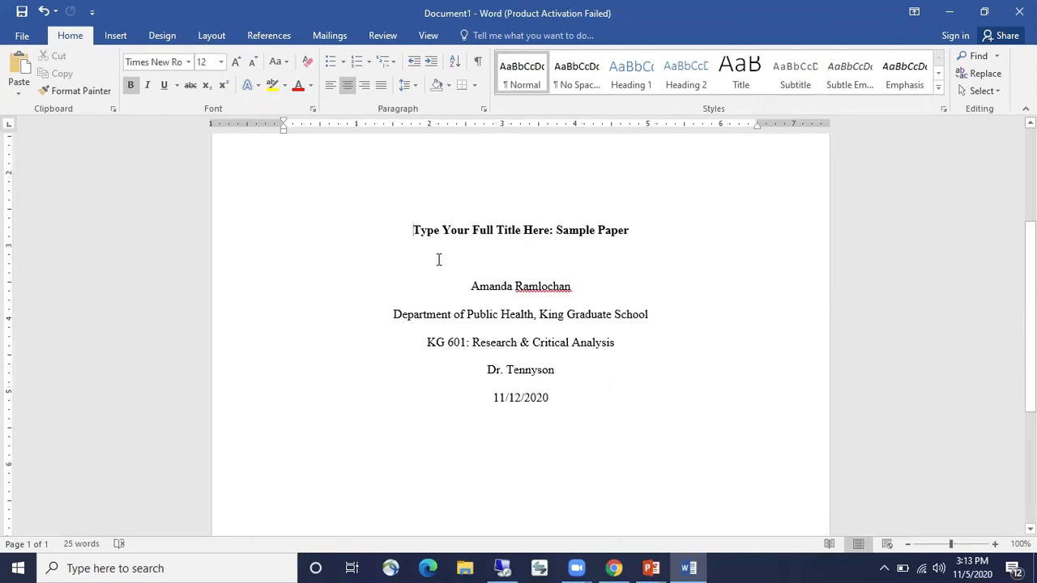
pyautogui.moveTo(415, 231); pyautogui.dragTo(591, 394)
pyautogui.click(484, 110)
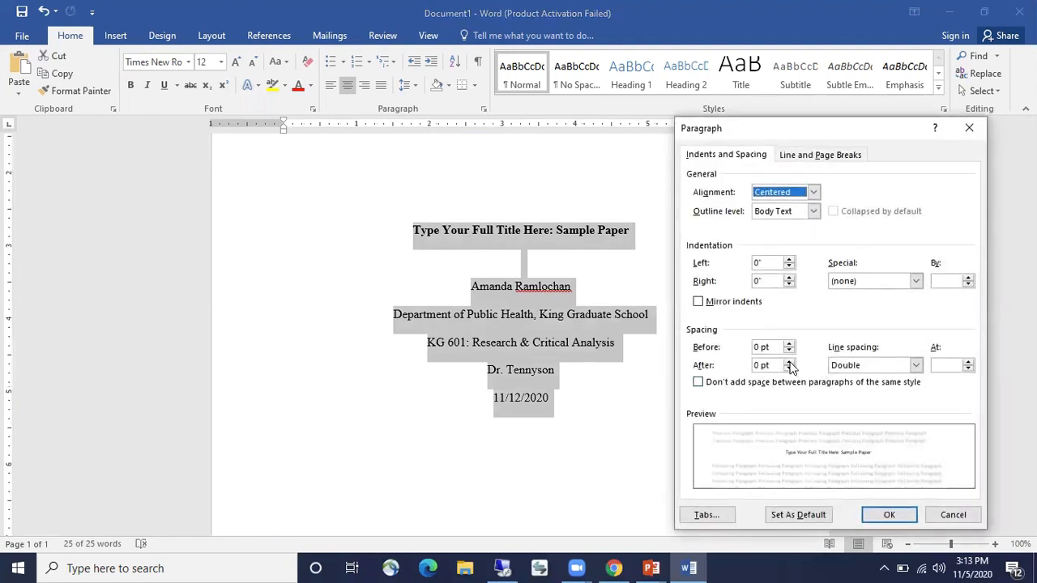
pyautogui.click(755, 366)
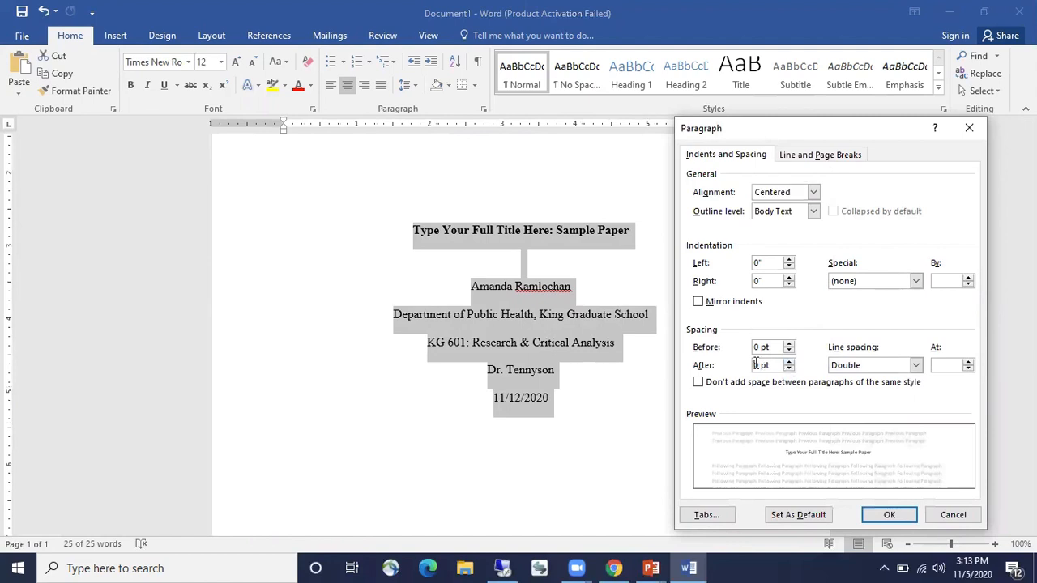
pyautogui.press('Delete')
pyautogui.write('8')
pyautogui.click(890, 515)
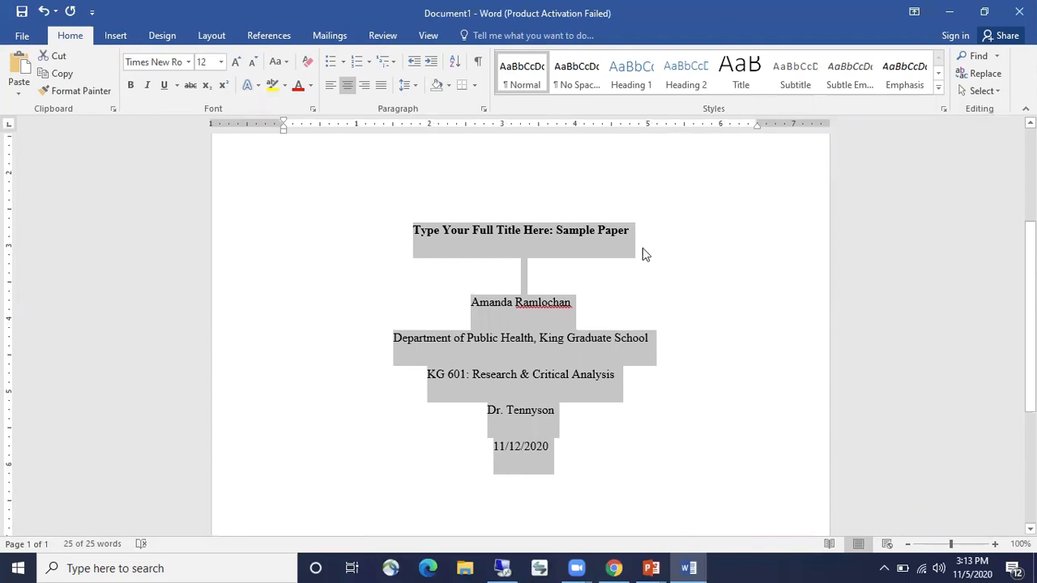
pyautogui.click(483, 106)
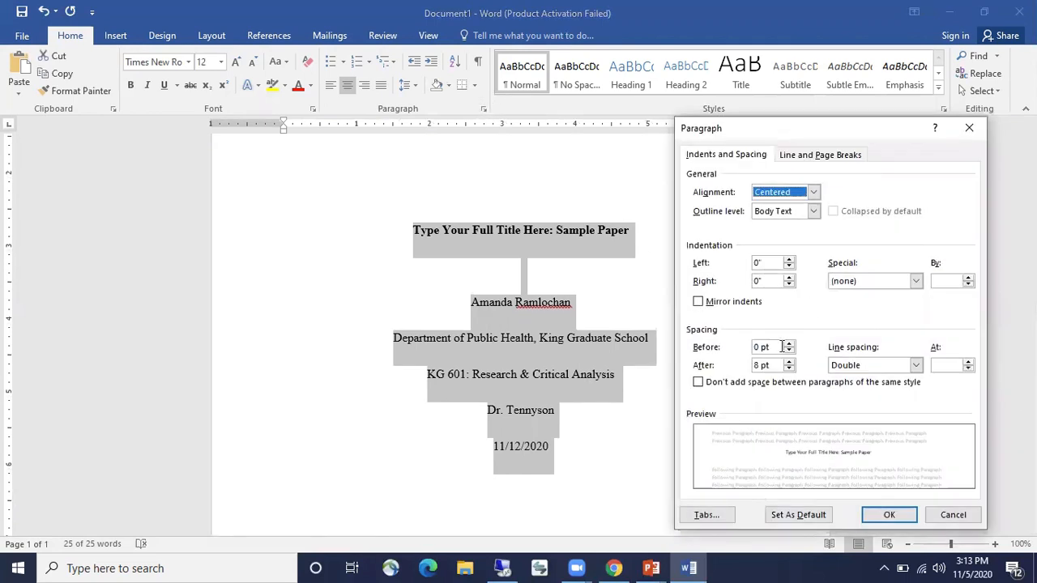
pyautogui.click(760, 365)
pyautogui.press('BackSpace')
pyautogui.write('0')
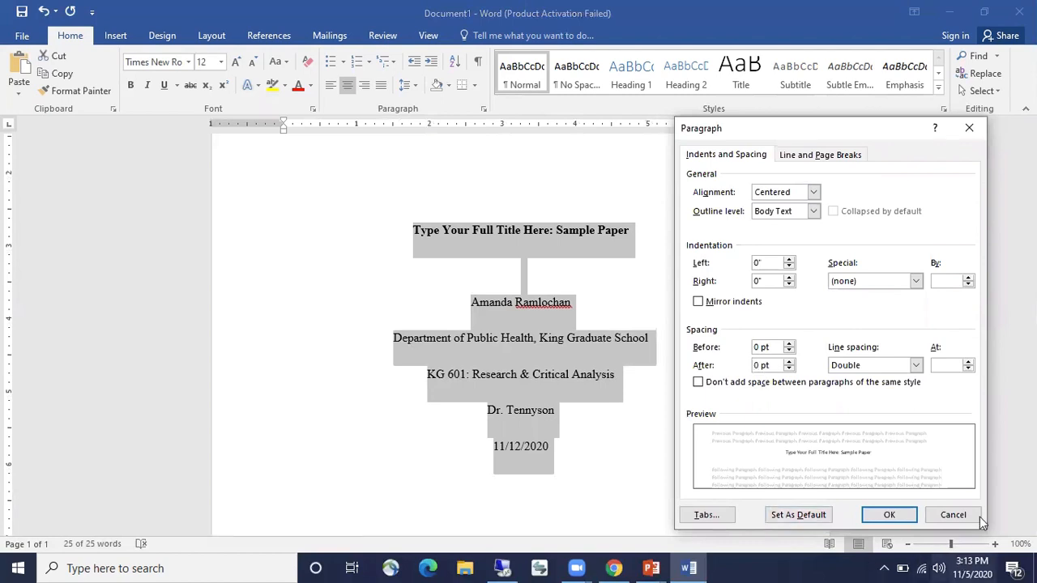
pyautogui.click(896, 516)
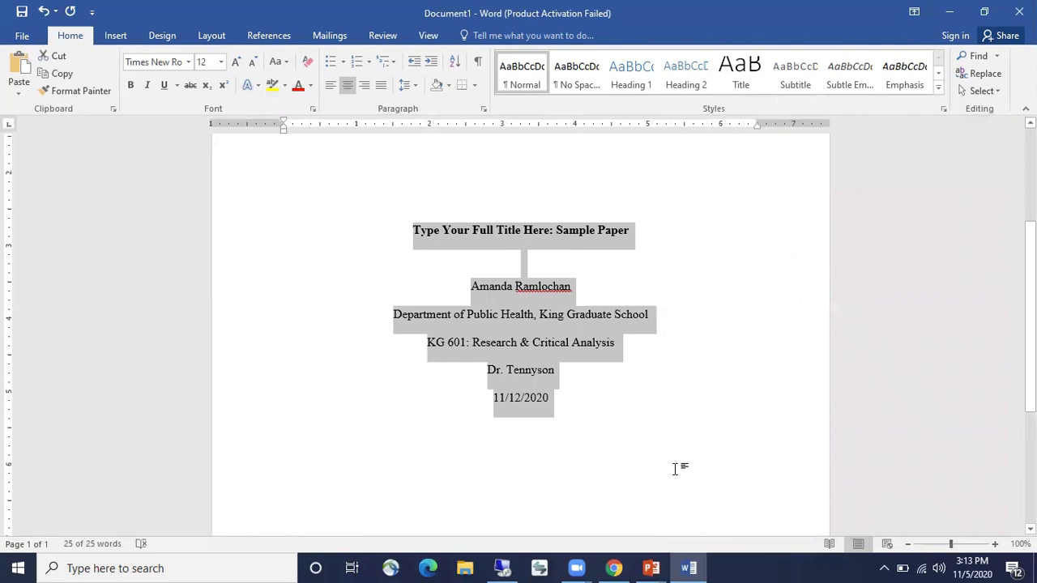
pyautogui.click(742, 481)
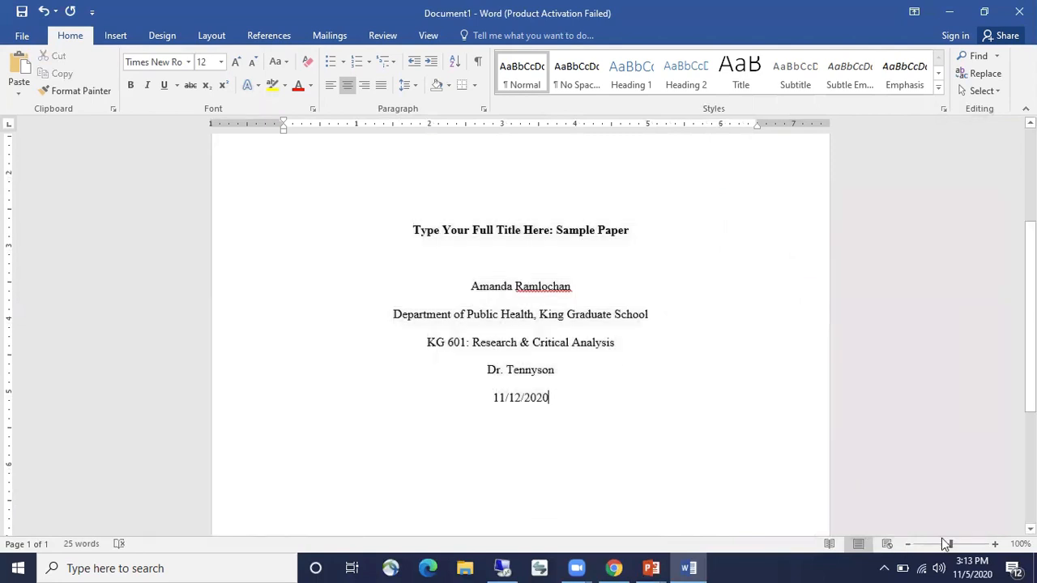
pyautogui.click(909, 545)
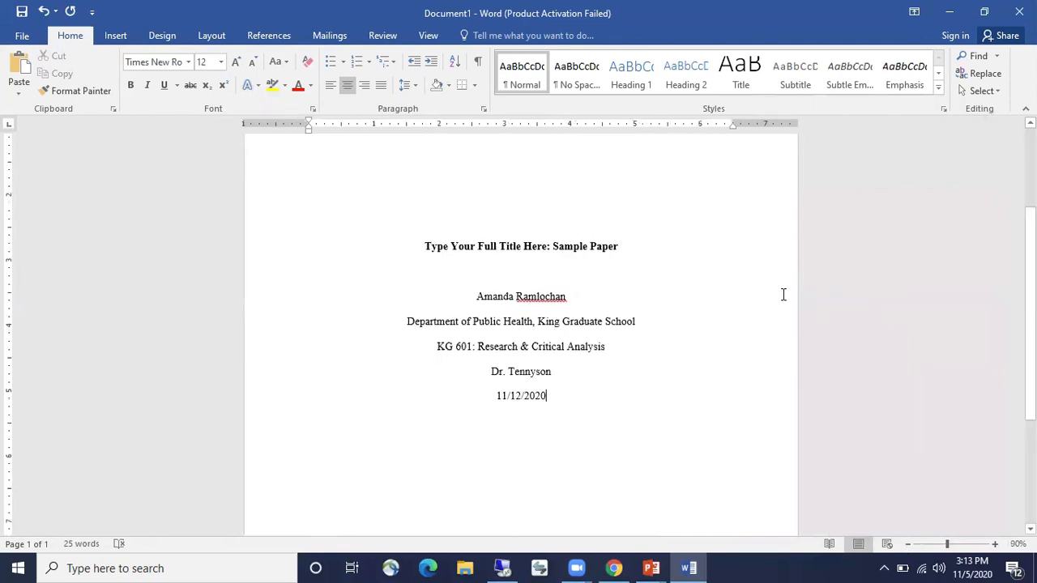